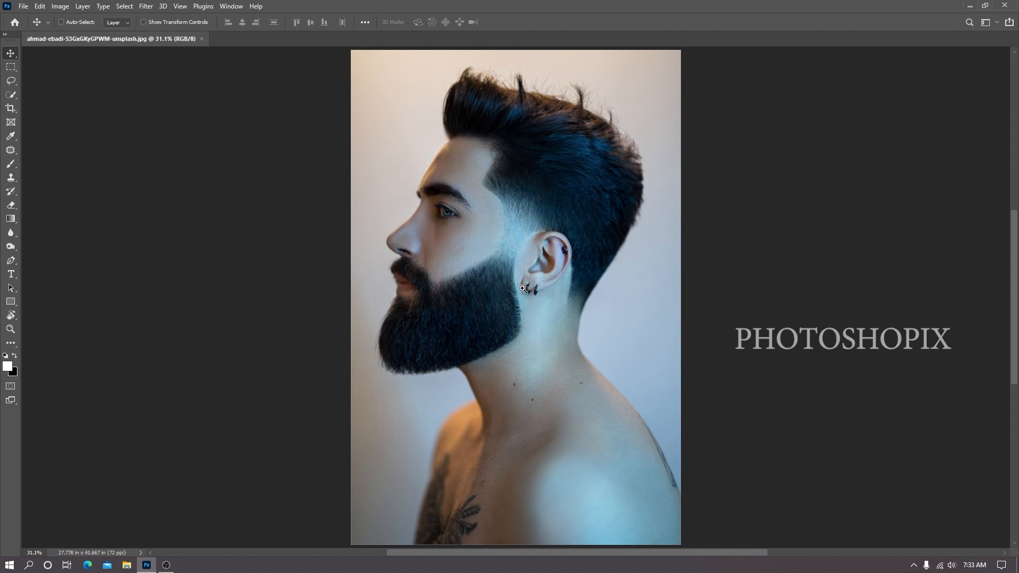
Step: Open the portrait in the Camera Raw Filter and set Highlights to -59 and Shadows to +59
scroll(521, 303, "up", 1)
scroll(494, 261, "up", 2)
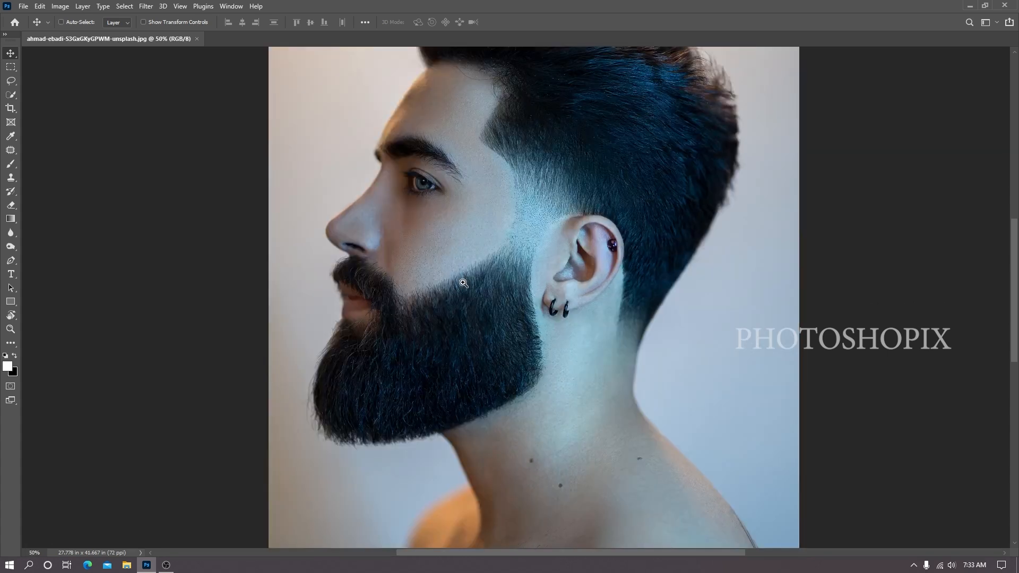
left_click_drag(494, 261, 497, 341)
key("ctrl+0")
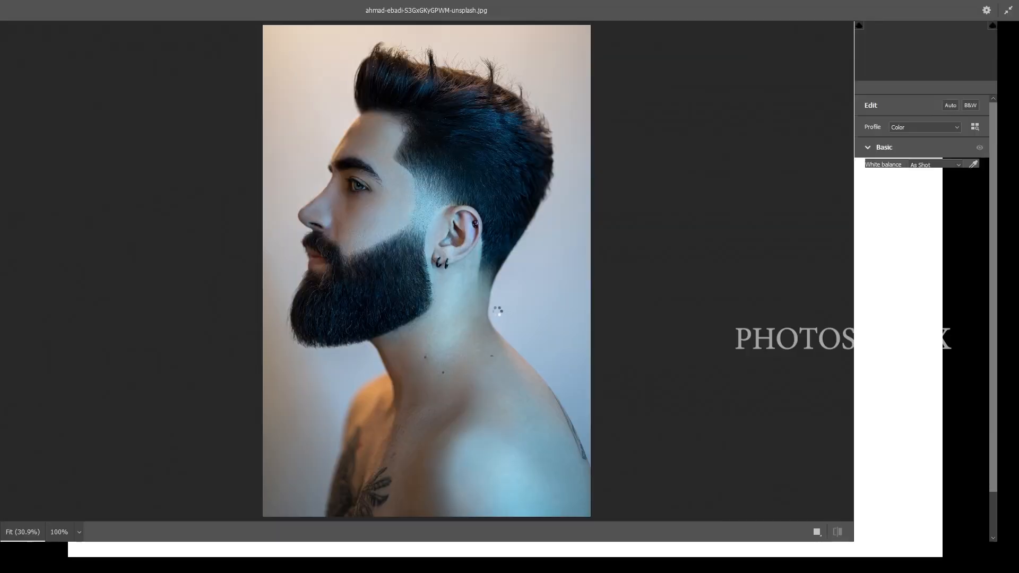
scroll(421, 247, "up", 4)
left_click_drag(444, 241, 500, 319)
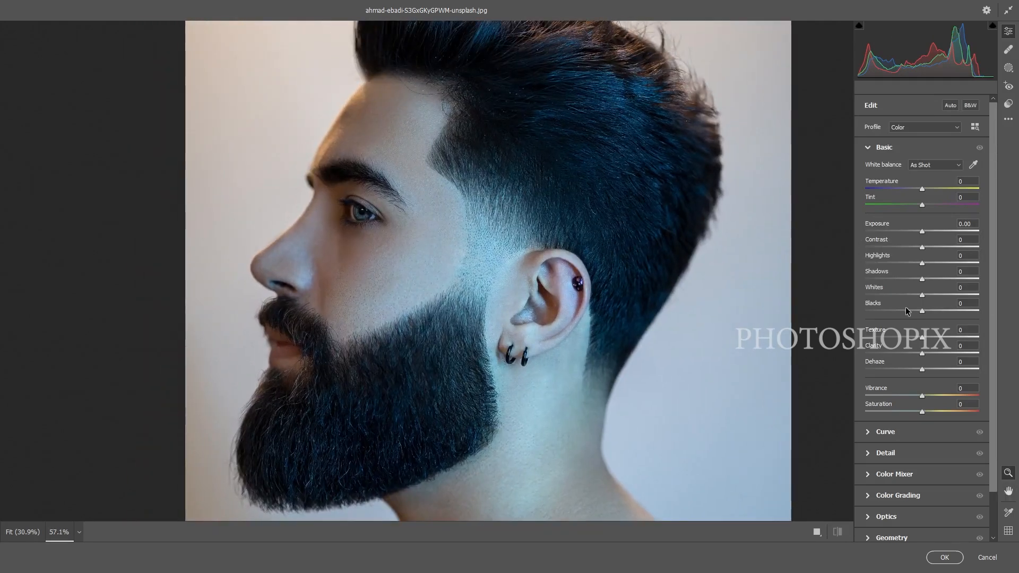
left_click_drag(921, 263, 955, 278)
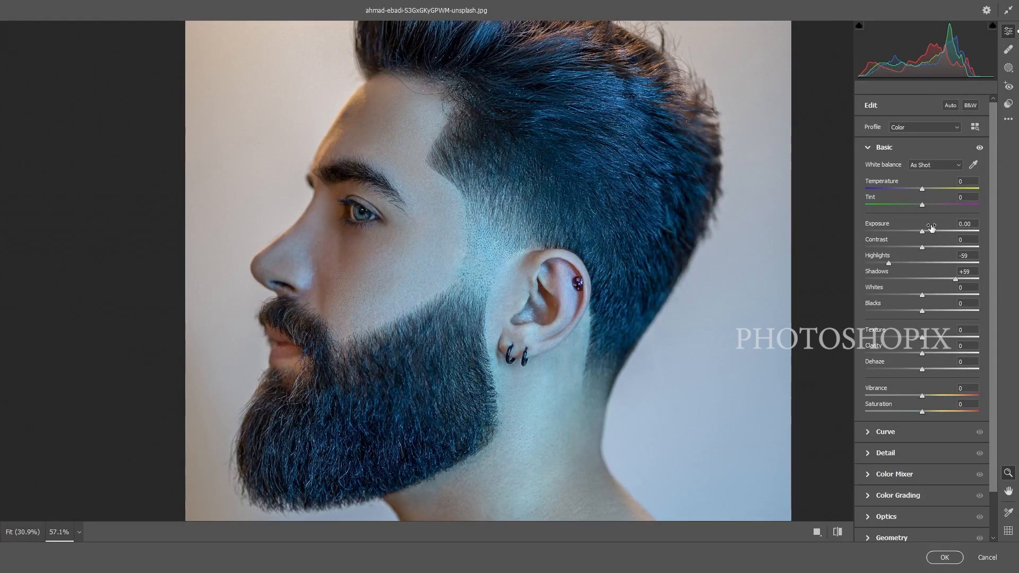
Step: Warm the image by setting Temperature to +20 and Tint to +2, and apply the Camera Raw Filter
mouse_move(921, 188)
left_mouse_down()
mouse_move(932, 188)
mouse_move(924, 205)
left_mouse_up()
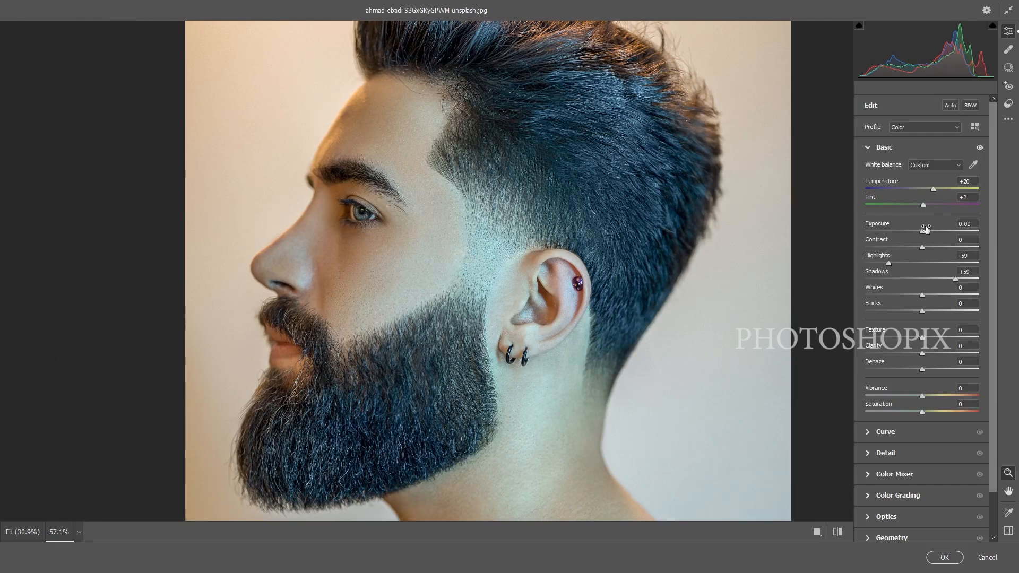
left_click_drag(924, 397, 926, 369)
left_click(944, 557)
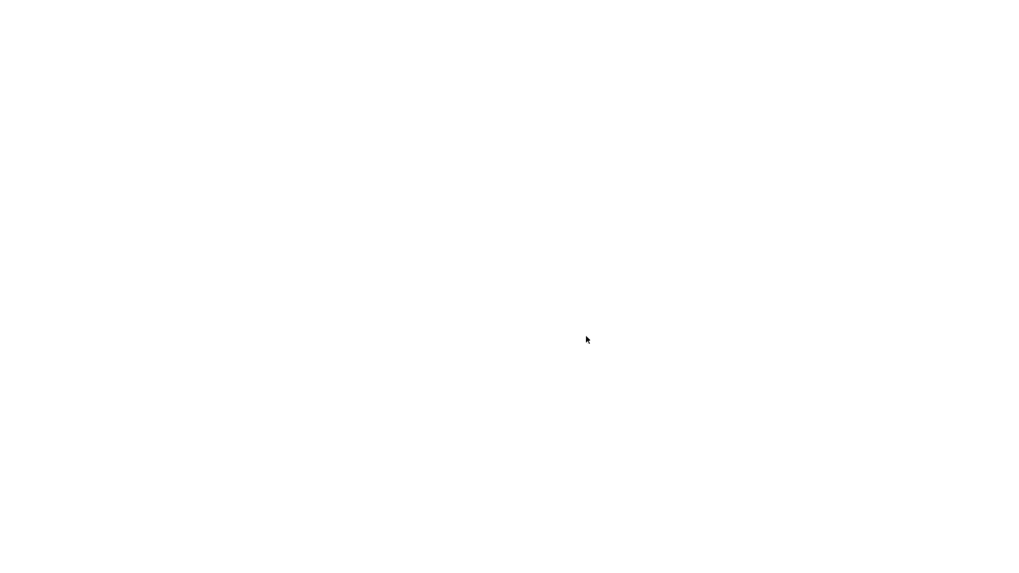
Step: Show the document's layers and unlock the Background layer to make it a regular layer
left_click_drag(523, 251, 533, 316)
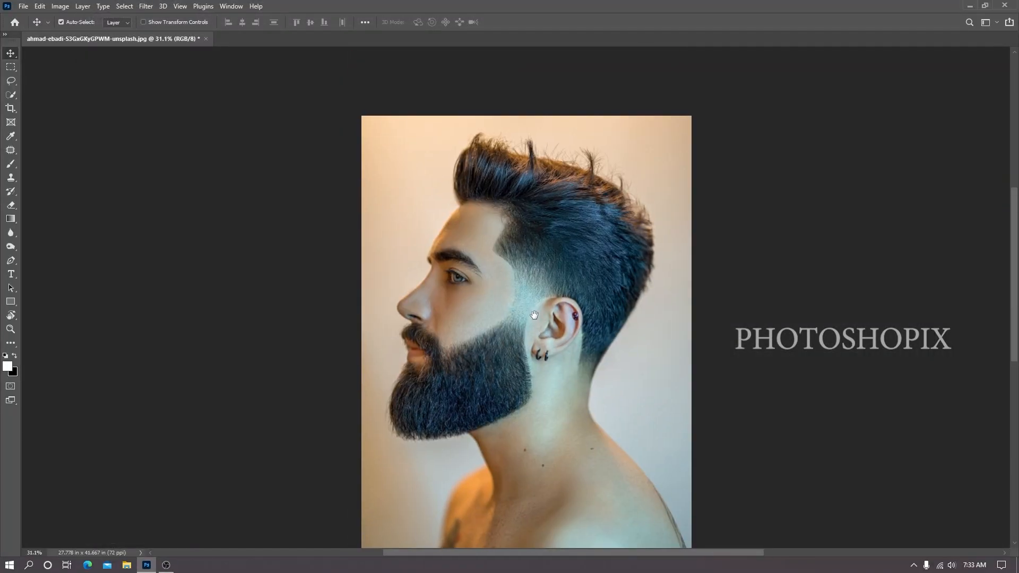
left_click_drag(541, 400, 534, 330)
scroll(528, 279, "down", 2)
left_click_drag(568, 291, 572, 306)
key("F7")
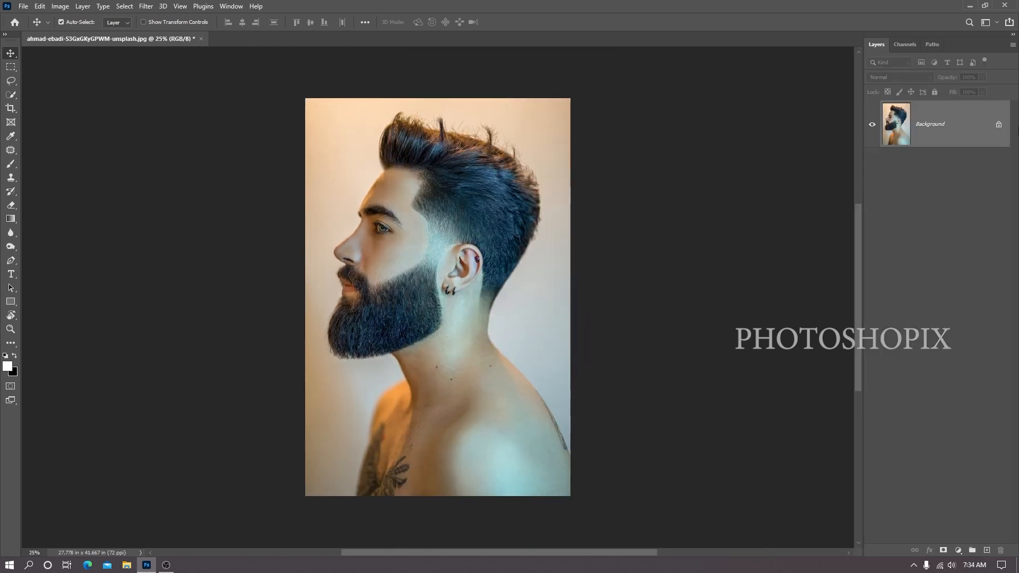
left_click(998, 127)
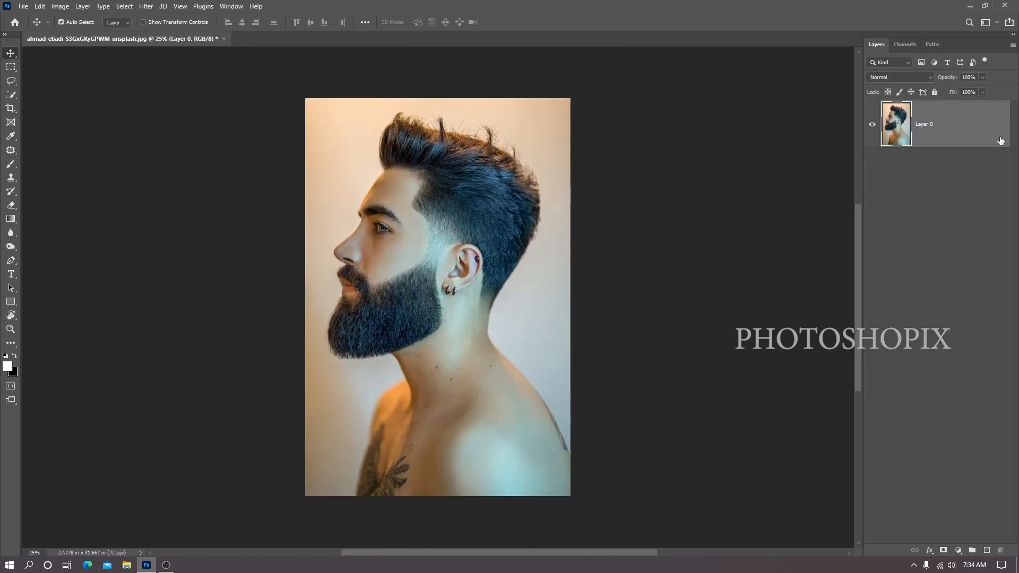
Step: Extend the canvas equally on both sides of the portrait with the Crop tool to about 50 in wide
mouse_move(416, 314)
left_mouse_down()
mouse_move(425, 323)
mouse_move(426, 313)
left_mouse_up()
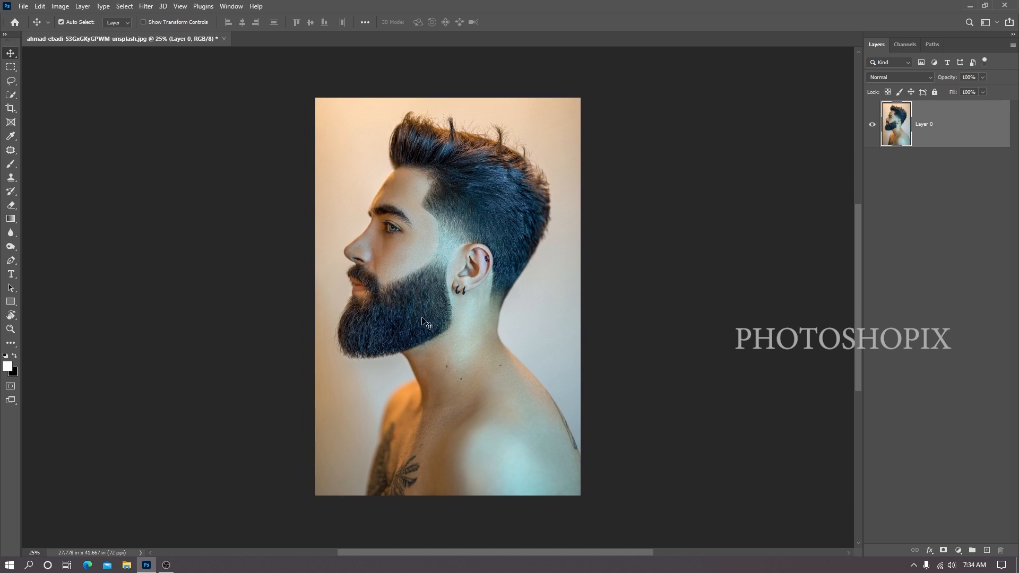
key("c")
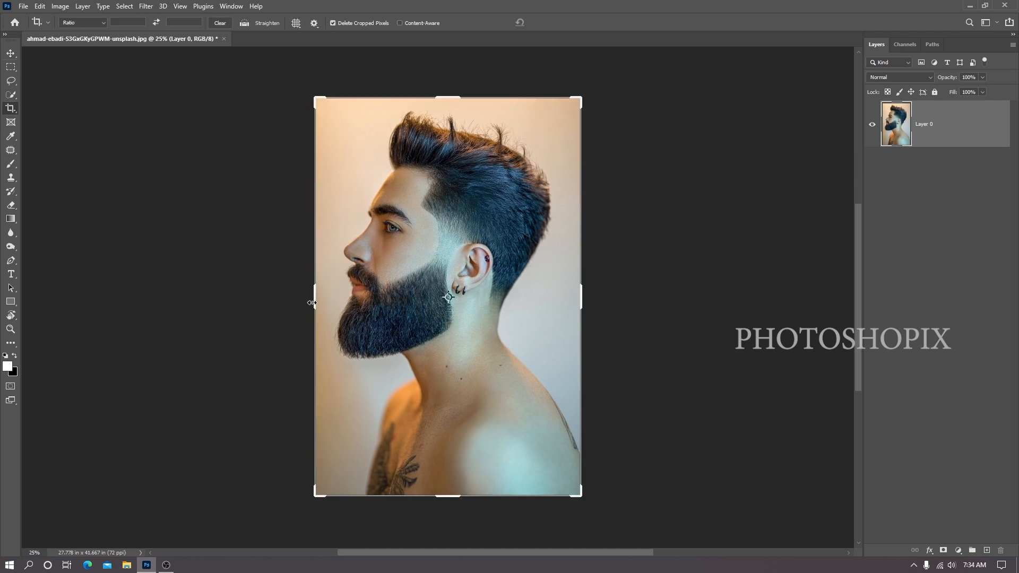
left_click_drag(314, 302, 257, 307)
left_click_drag(641, 302, 687, 298)
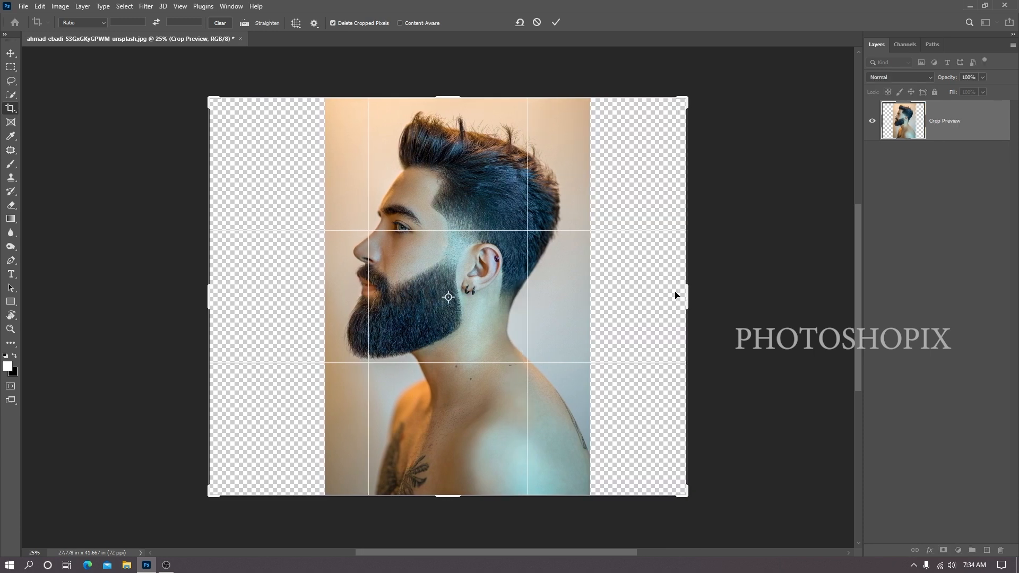
key("Return")
key("v")
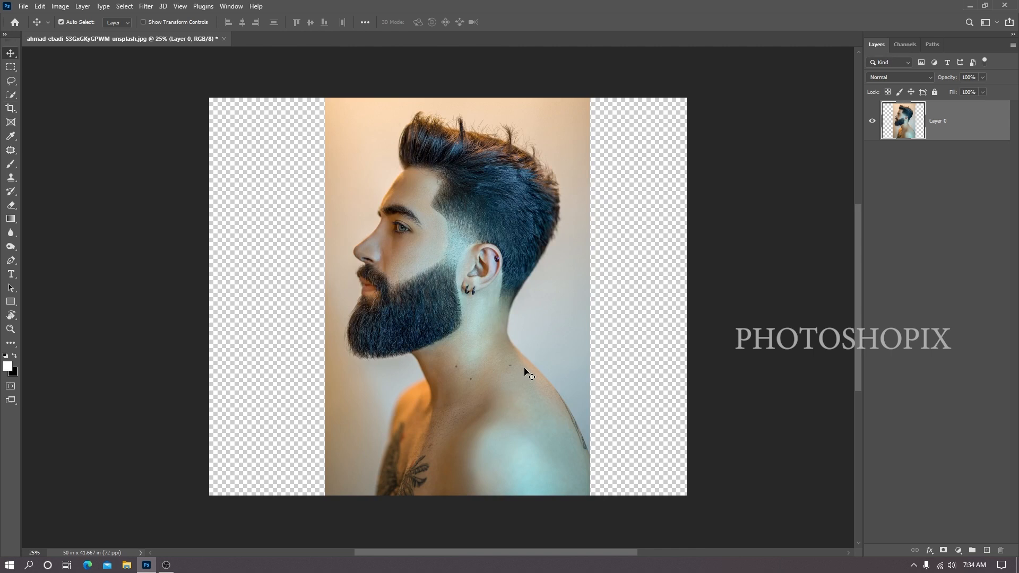
Step: Select the man as the subject and open the selection in Select and Mask
mouse_move(487, 351)
left_mouse_down()
mouse_move(496, 391)
mouse_move(469, 352)
mouse_move(477, 363)
left_mouse_up()
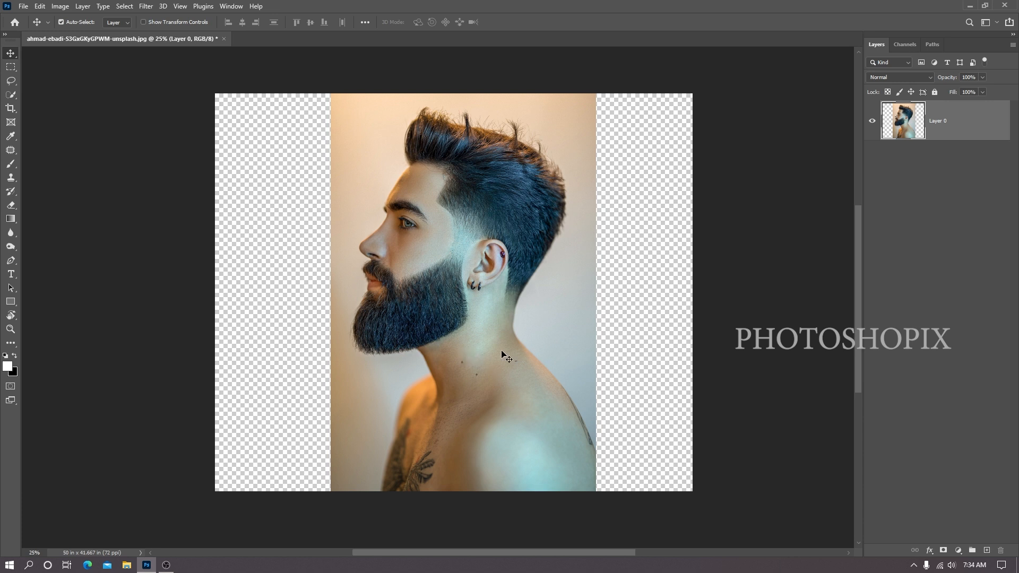
left_click(124, 7)
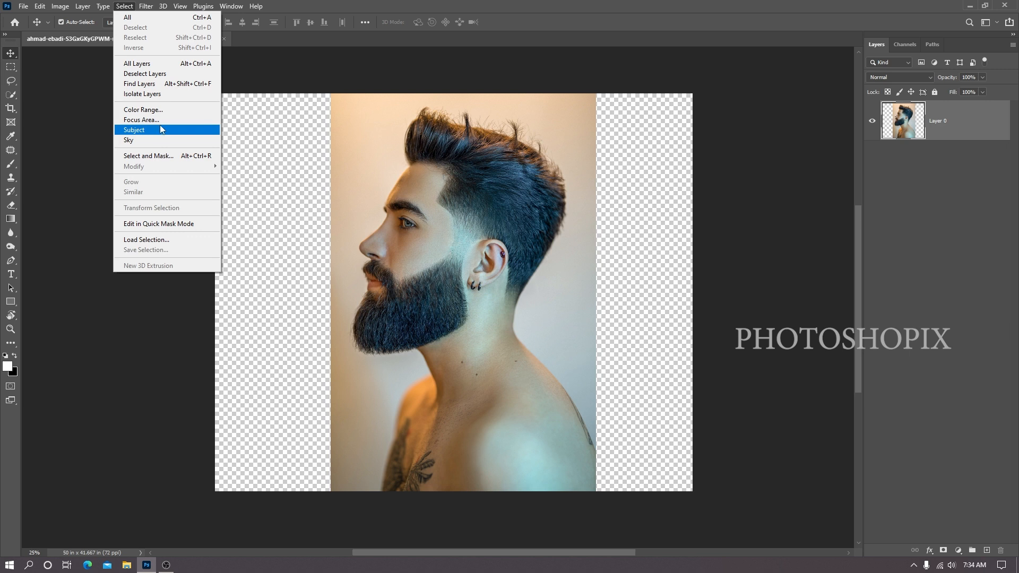
left_click(180, 156)
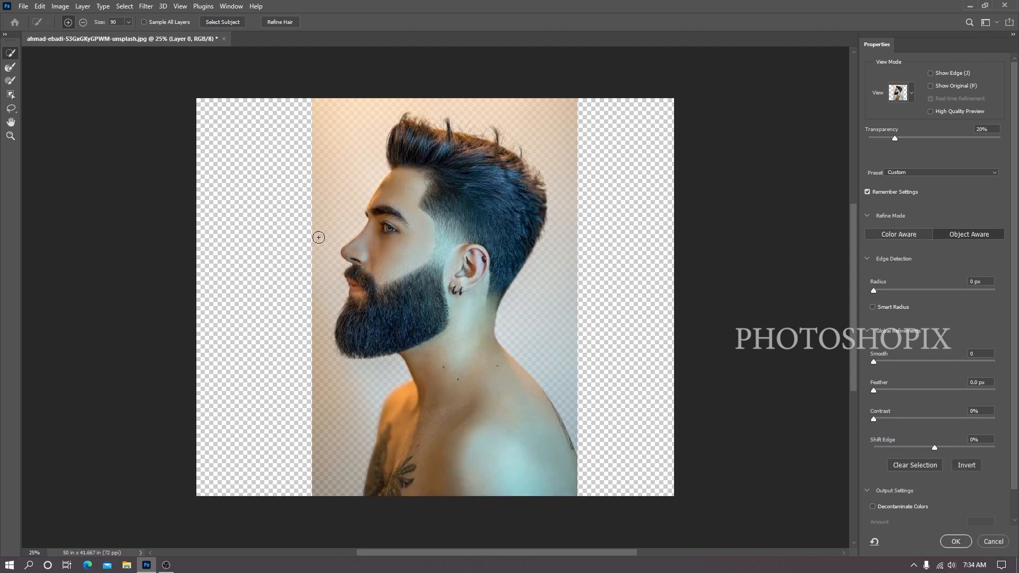
Step: Refine the selection along the edge of the man's hair with the Refine Edge Brush
left_click(390, 172, "ctrl")
left_click(390, 172, "ctrl")
left_click_drag(407, 159, 376, 257)
left_click(374, 239, "ctrl")
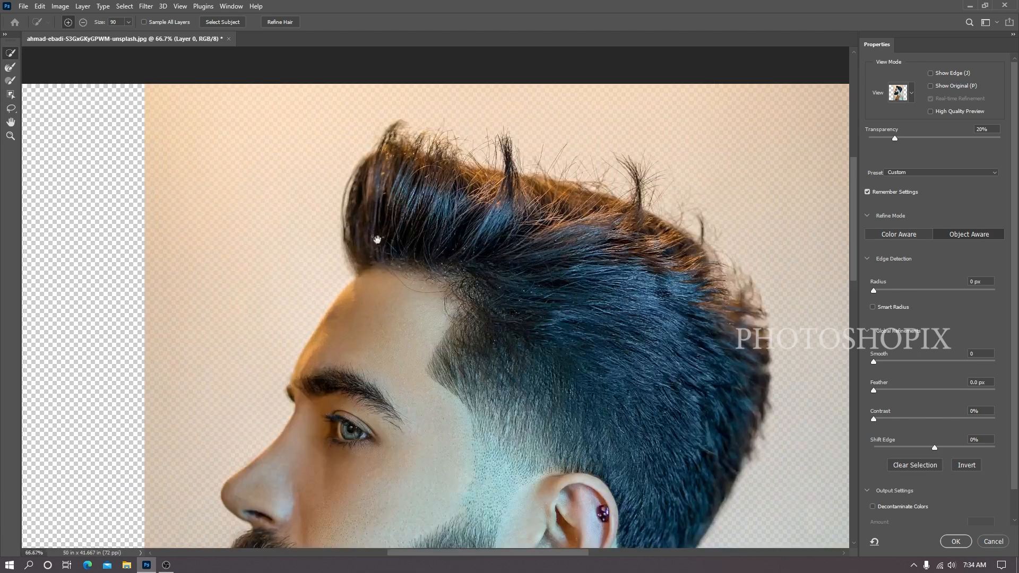
left_click_drag(444, 241, 428, 242)
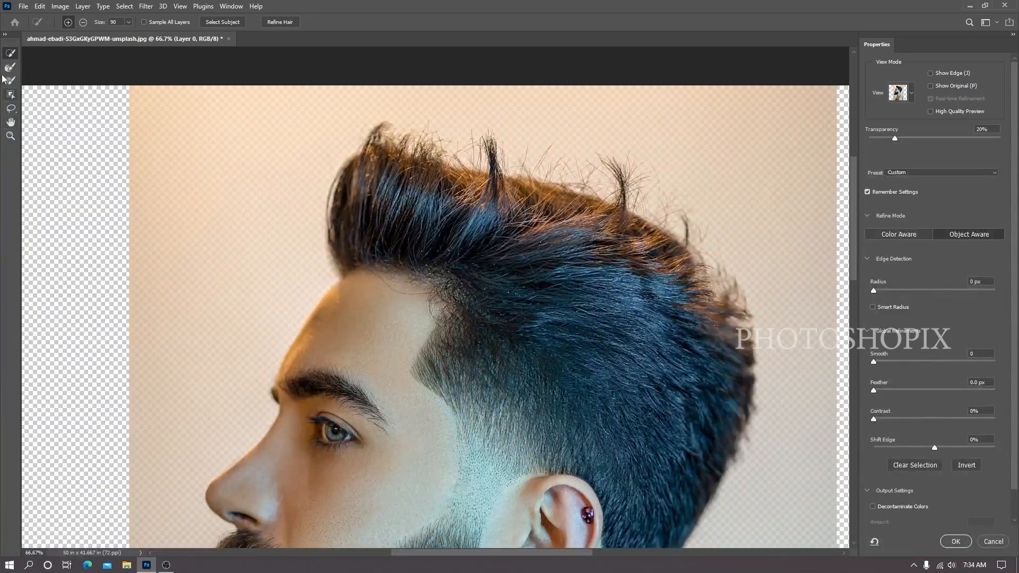
left_click(12, 67)
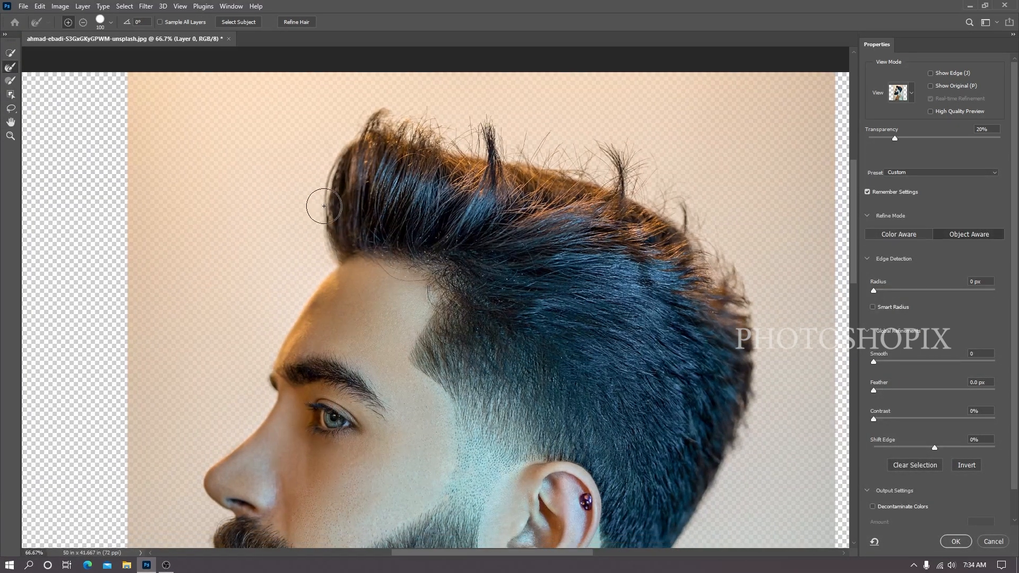
scroll(326, 225, "down", 1)
key("bracketleft")
mouse_move(328, 233)
left_mouse_down()
mouse_move(321, 178)
mouse_move(361, 125)
mouse_move(388, 114)
mouse_move(399, 131)
mouse_move(443, 119)
mouse_move(463, 146)
mouse_move(489, 130)
mouse_move(505, 157)
mouse_move(497, 123)
mouse_move(510, 147)
mouse_move(541, 136)
mouse_move(544, 165)
mouse_move(555, 146)
mouse_move(586, 145)
mouse_move(618, 172)
mouse_move(615, 143)
mouse_move(645, 195)
mouse_move(673, 189)
mouse_move(723, 264)
mouse_move(738, 260)
mouse_move(760, 350)
left_mouse_up()
mouse_move(759, 406)
left_mouse_down()
mouse_move(677, 235)
mouse_move(550, 442)
mouse_move(525, 298)
left_mouse_up()
Step: Refine the selection along the beard's edge, reducing the brush size to 60, and output it as a new layer with a layer mask
left_click_drag(109, 336, 451, 281)
mouse_move(468, 232)
left_mouse_down()
mouse_move(441, 283)
mouse_move(434, 346)
mouse_move(454, 384)
mouse_move(501, 391)
mouse_move(587, 376)
left_mouse_up()
left_click_drag(470, 212, 454, 303)
key("bracketleft")
key("bracketleft")
left_click_drag(450, 261, 464, 237)
left_click_drag(572, 343, 468, 293)
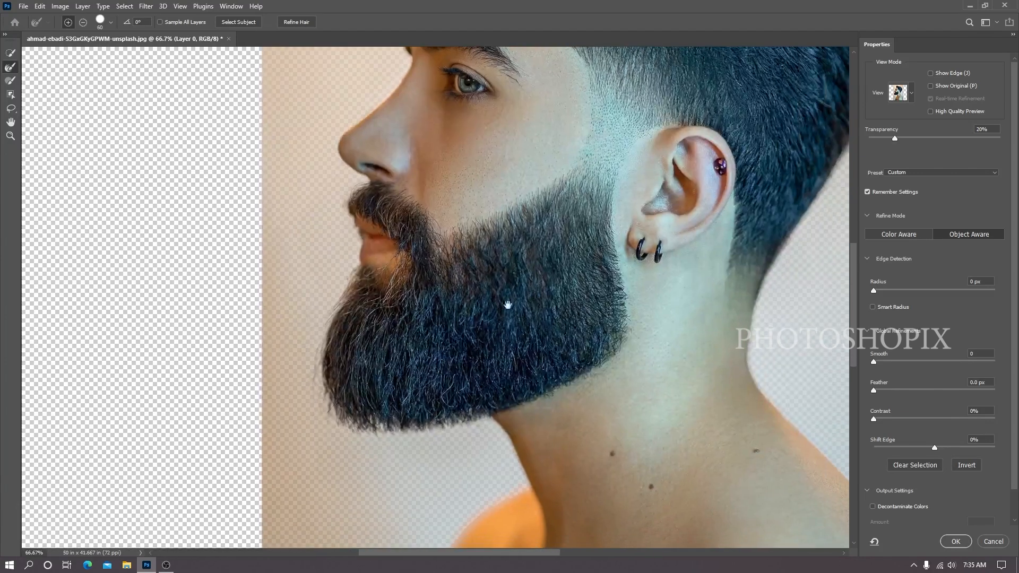
left_click(965, 542)
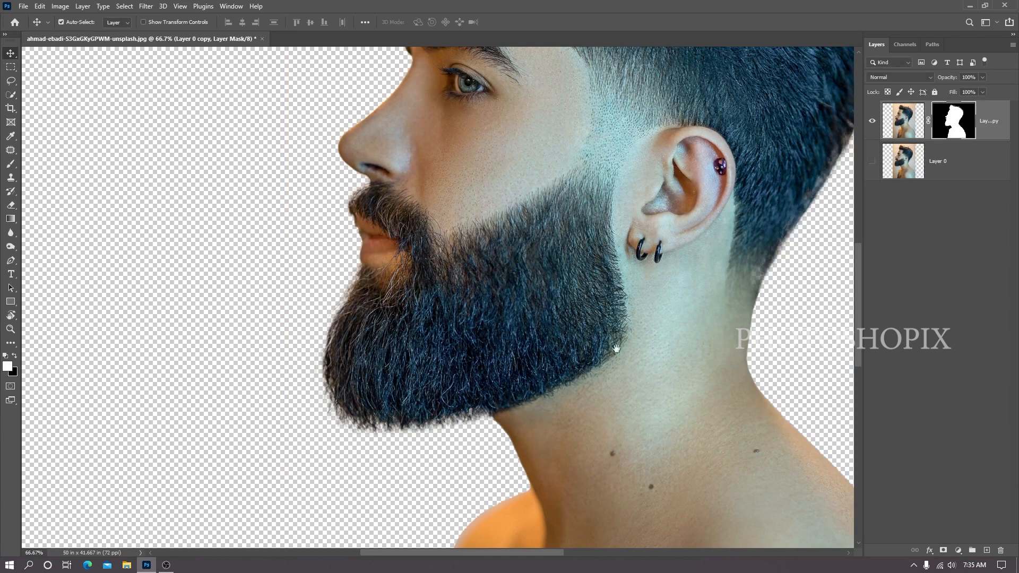
Step: Add a white Solid Color fill layer between Layer 0 and the masked cutout
key("ctrl+0")
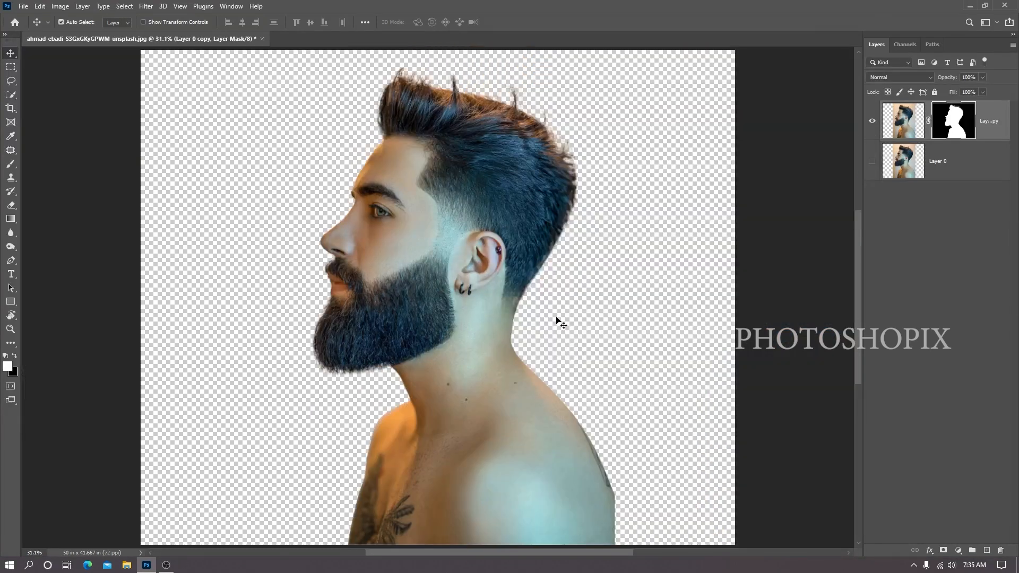
left_click_drag(447, 338, 504, 333)
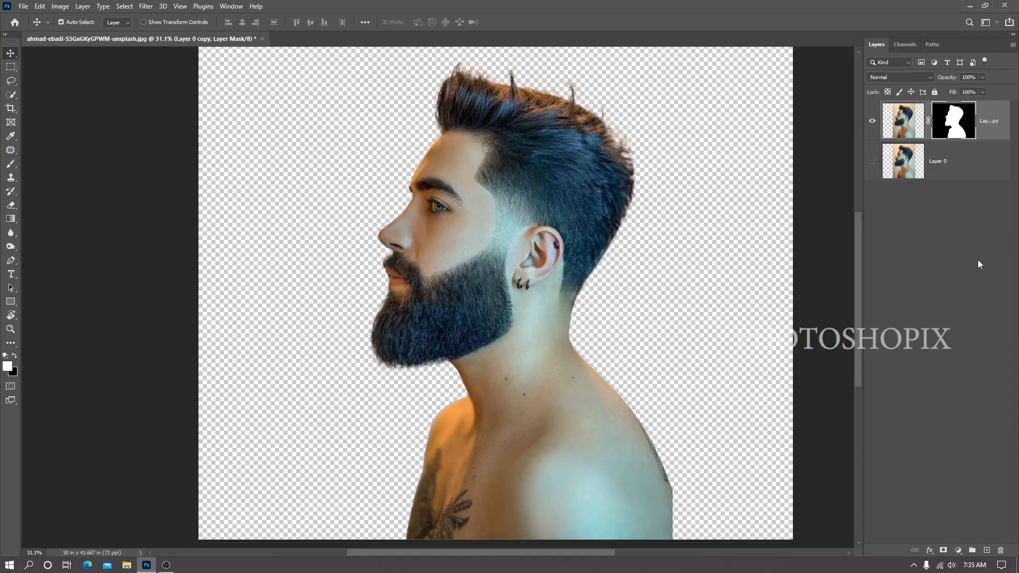
left_click(965, 170)
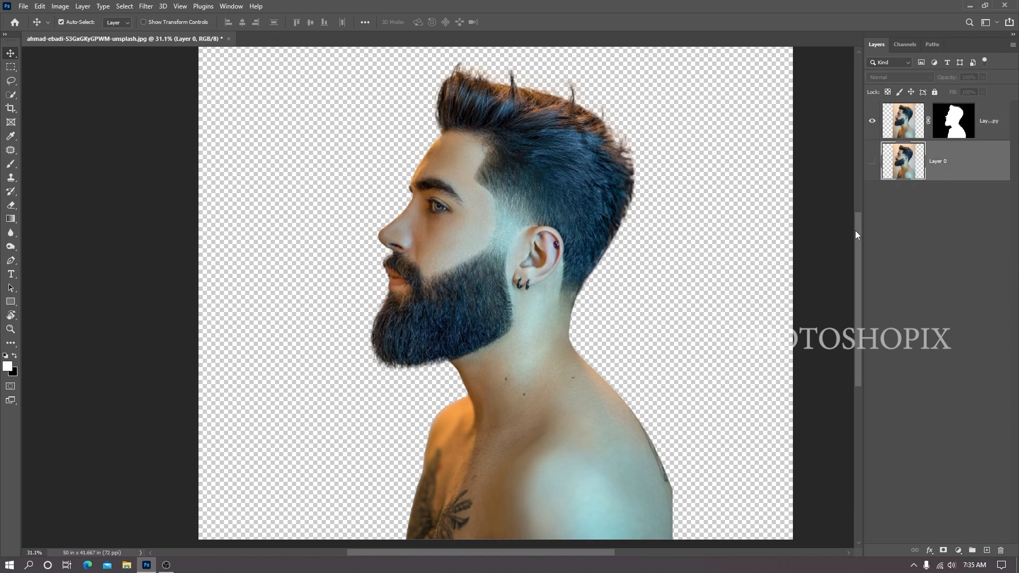
left_click(83, 7)
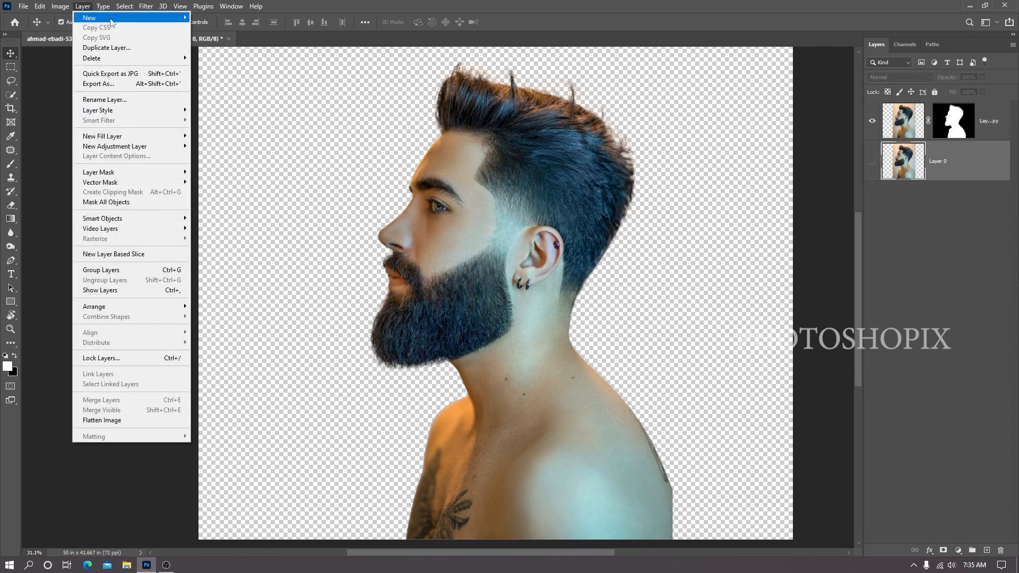
mouse_move(111, 22)
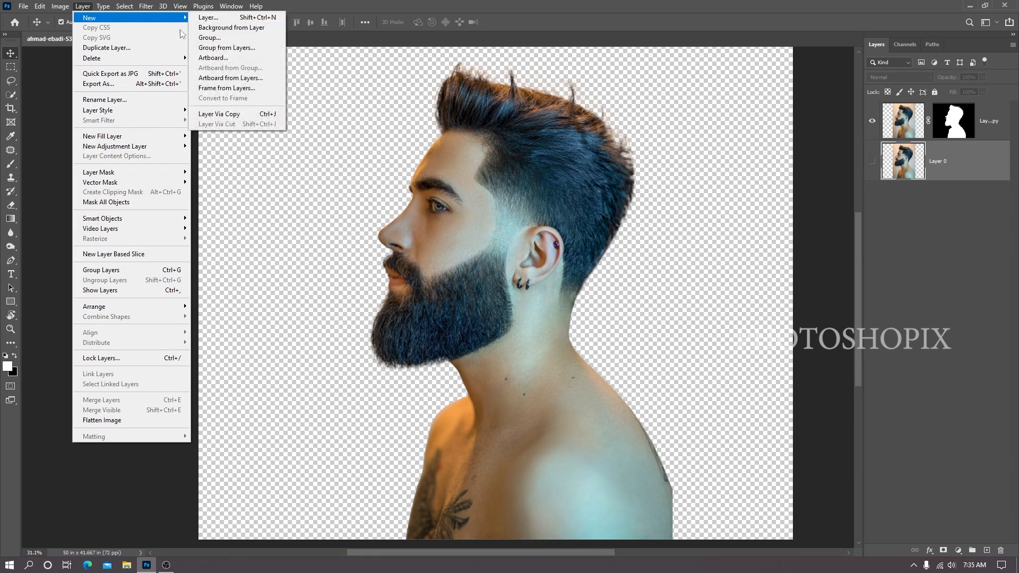
mouse_move(160, 137)
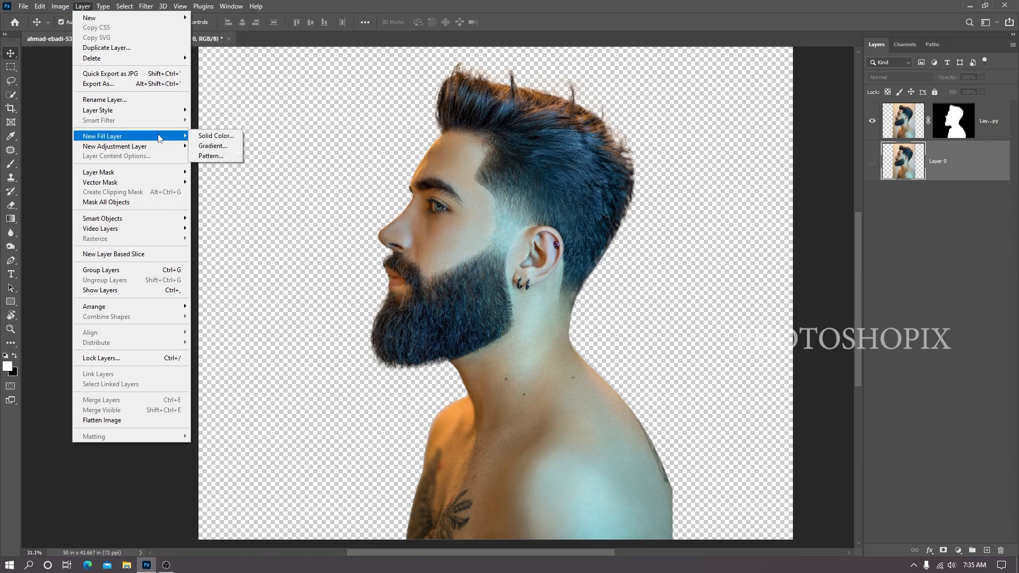
left_click(216, 136)
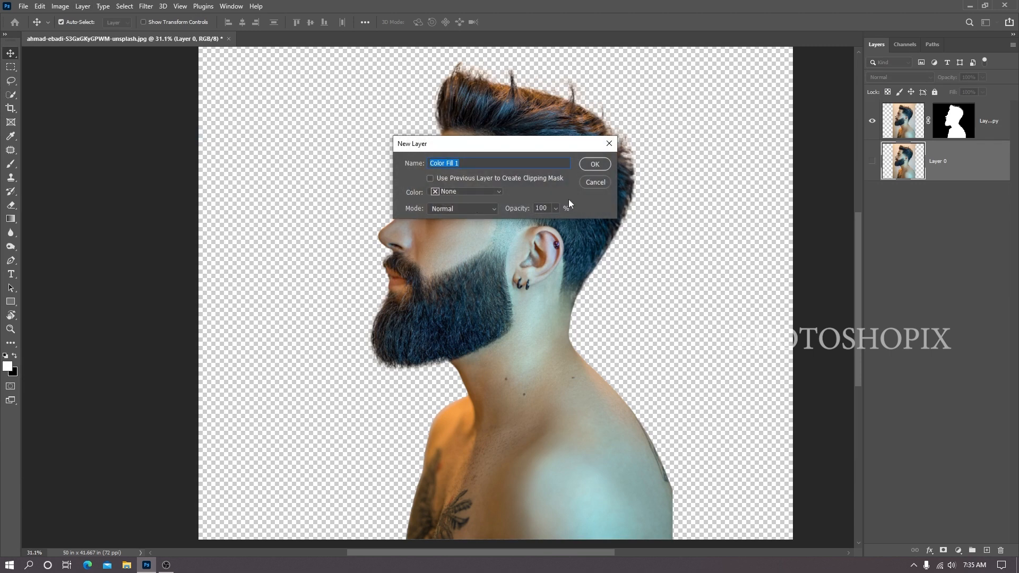
left_click(595, 165)
left_click(776, 152)
Step: Add a Black & White adjustment layer with default settings above the masked cutout layer
left_click_drag(490, 266, 504, 277)
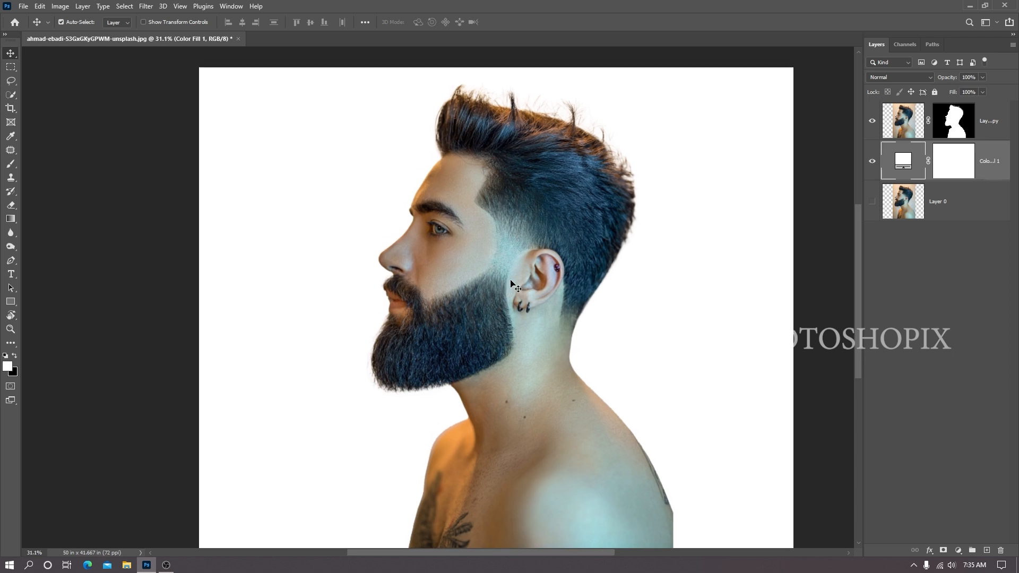
left_click(505, 273)
mouse_move(520, 317)
left_mouse_down()
mouse_move(518, 292)
mouse_move(505, 313)
left_mouse_up()
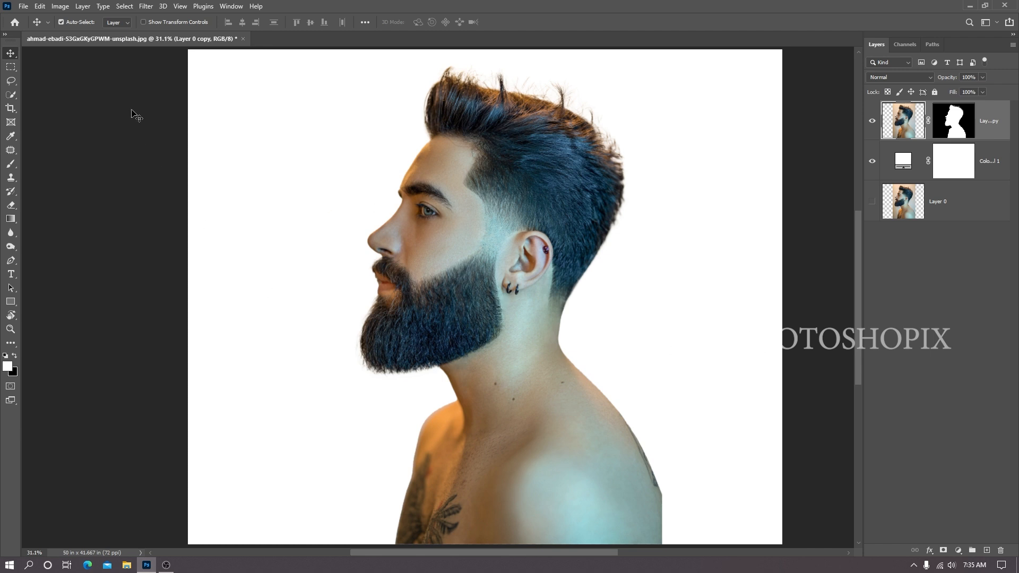
left_click(82, 5)
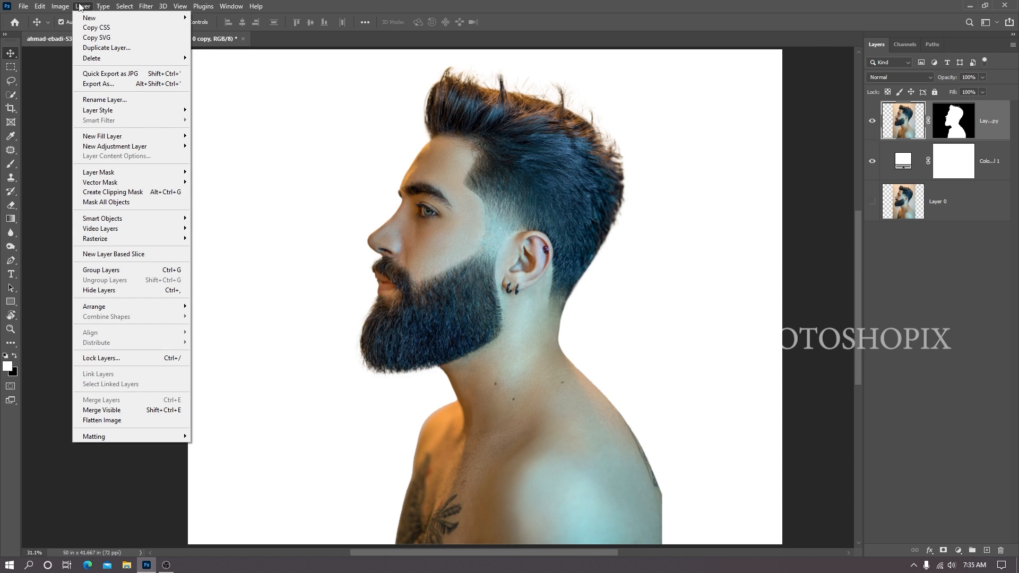
mouse_move(120, 146)
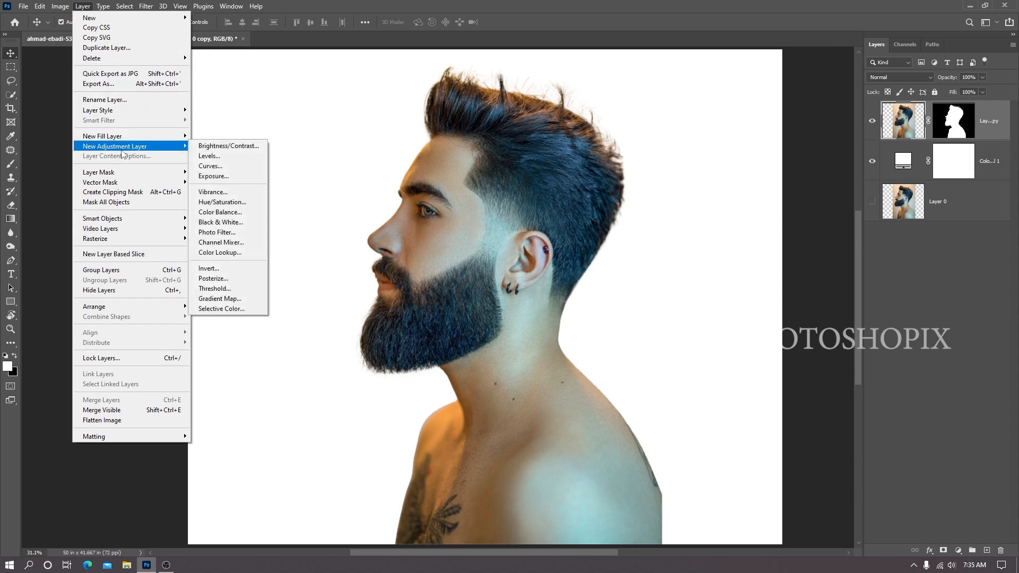
left_click(220, 222)
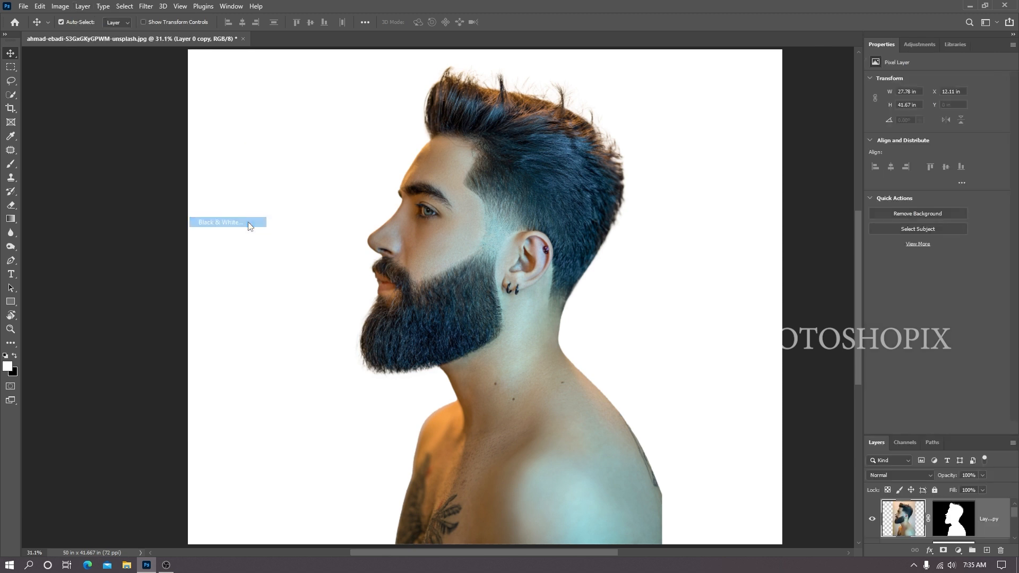
left_click(595, 164)
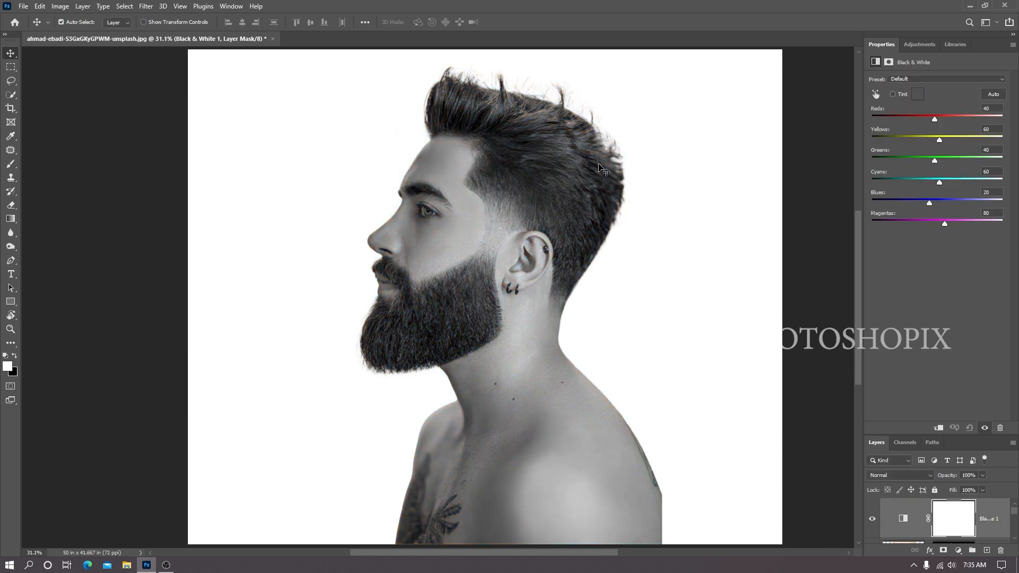
left_click_drag(476, 223, 477, 232)
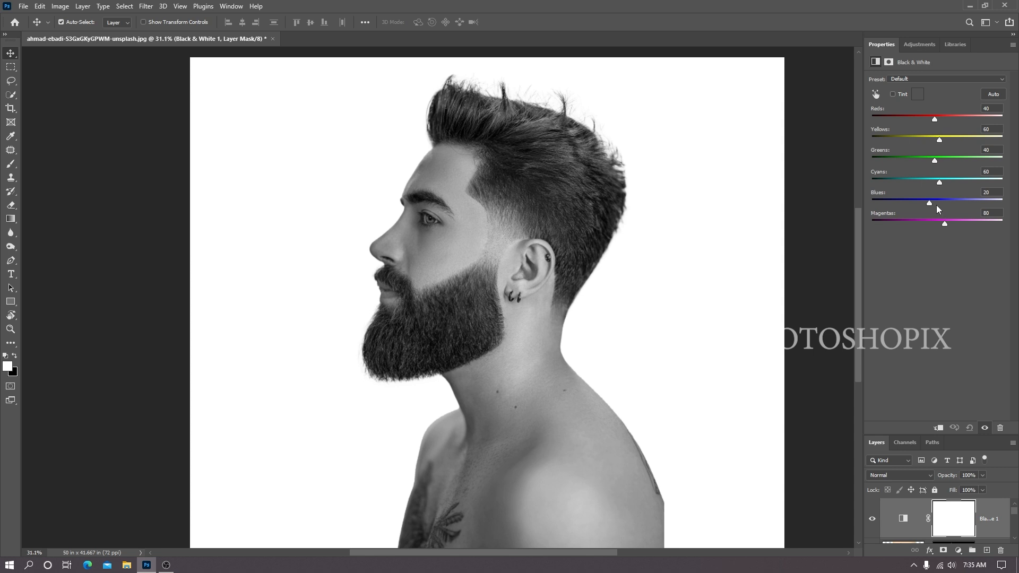
Step: Set the Black & White adjustment's Blues to 215 and Reds to 85, and close its properties
left_click_drag(932, 202, 979, 205)
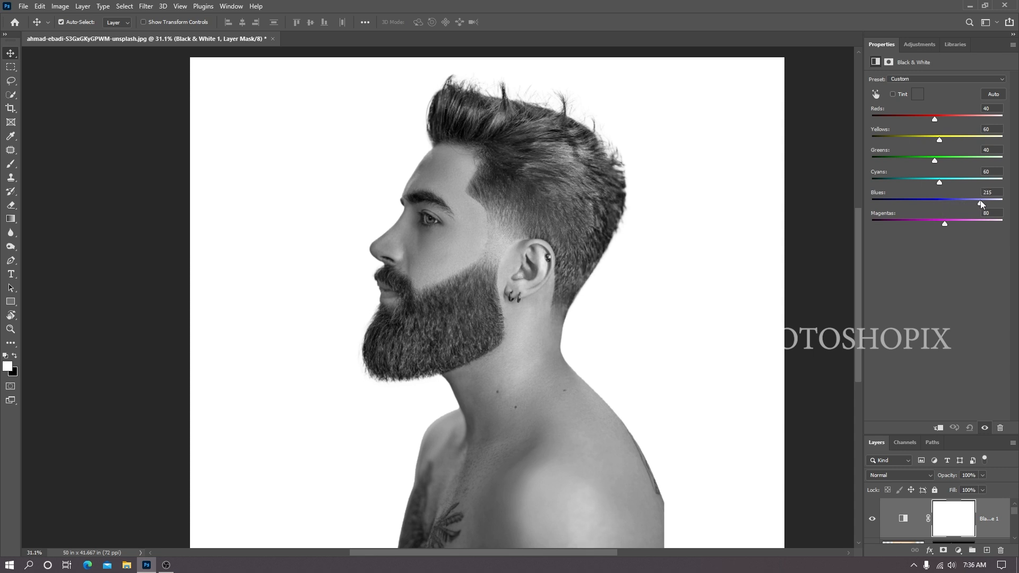
left_click_drag(936, 120, 947, 118)
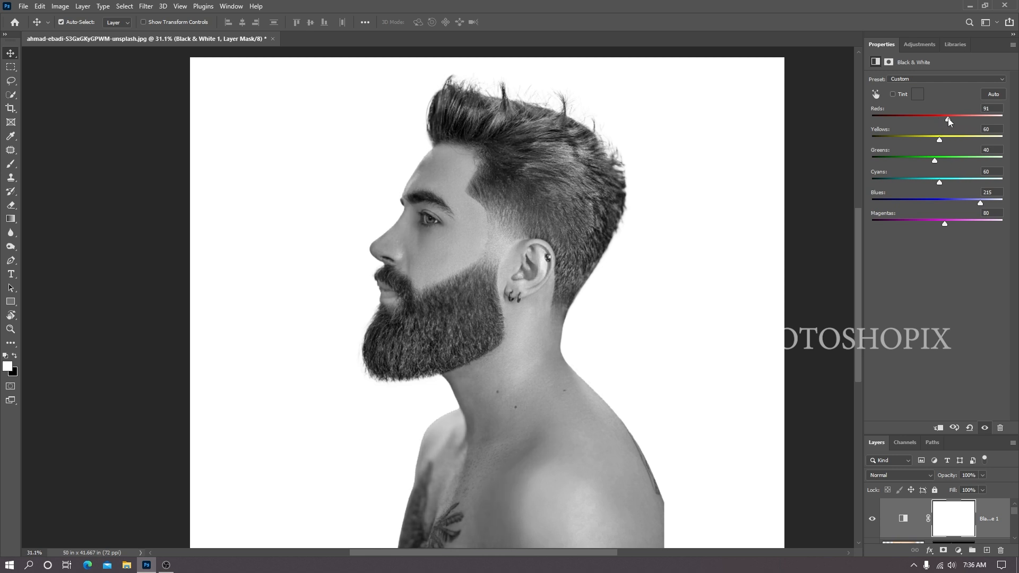
left_click_drag(509, 307, 507, 269)
scroll(514, 252, "down", 2)
left_click_drag(568, 240, 566, 263)
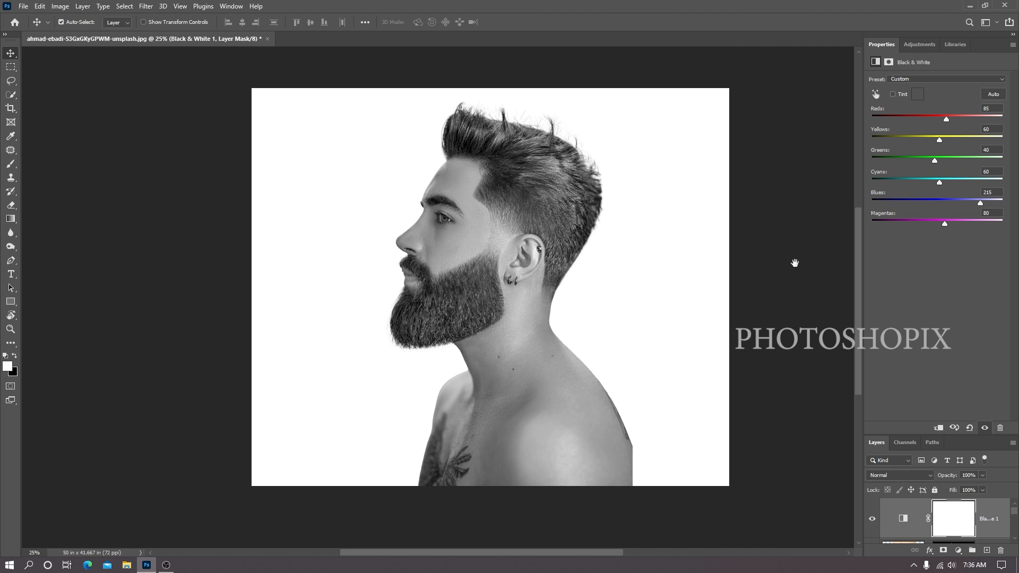
left_click(1011, 44)
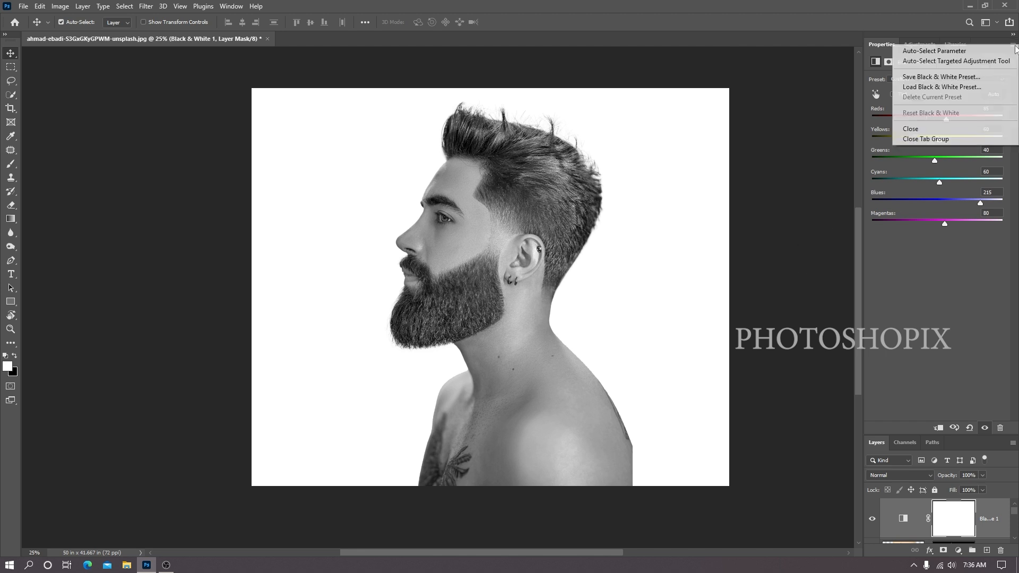
left_click(970, 140)
left_click_drag(589, 243, 587, 256)
left_click_drag(512, 312, 512, 302)
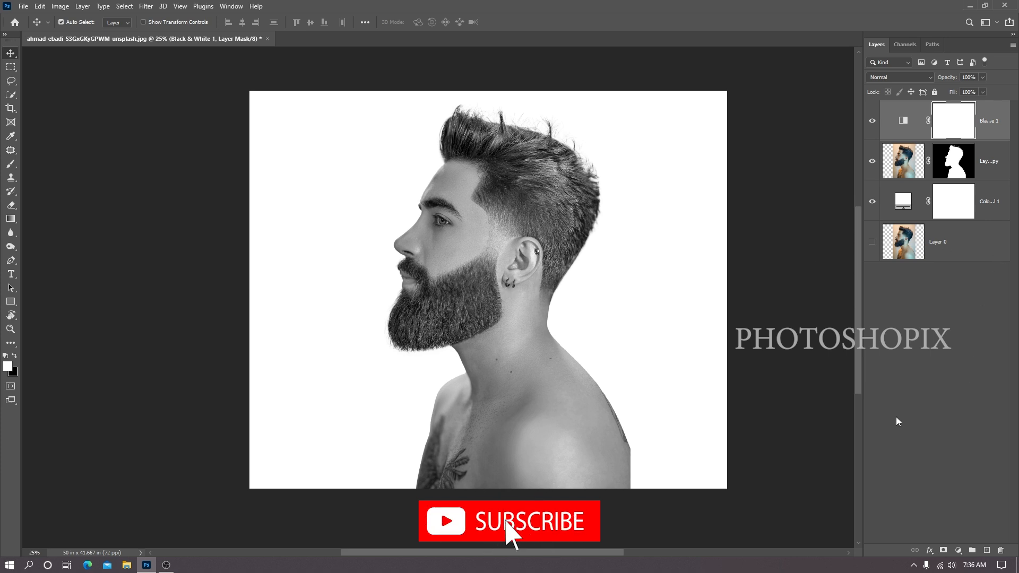
Step: Add a Curves adjustment layer with a gentle S-curve, lowering the shadows and setting the highlight point to input 175, output 182
left_click(959, 550)
left_click(939, 416)
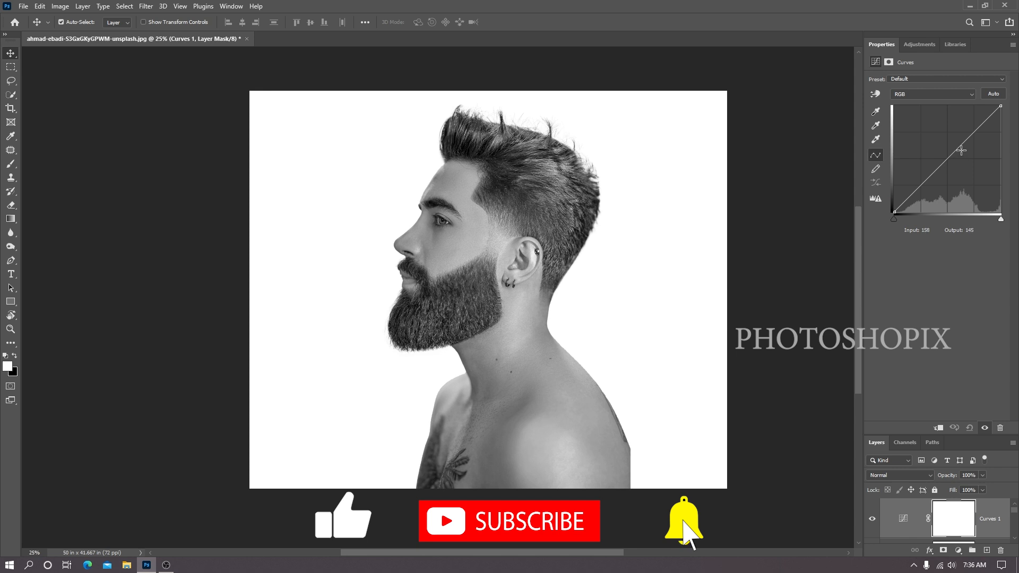
left_click_drag(933, 173, 934, 176)
left_click(968, 137)
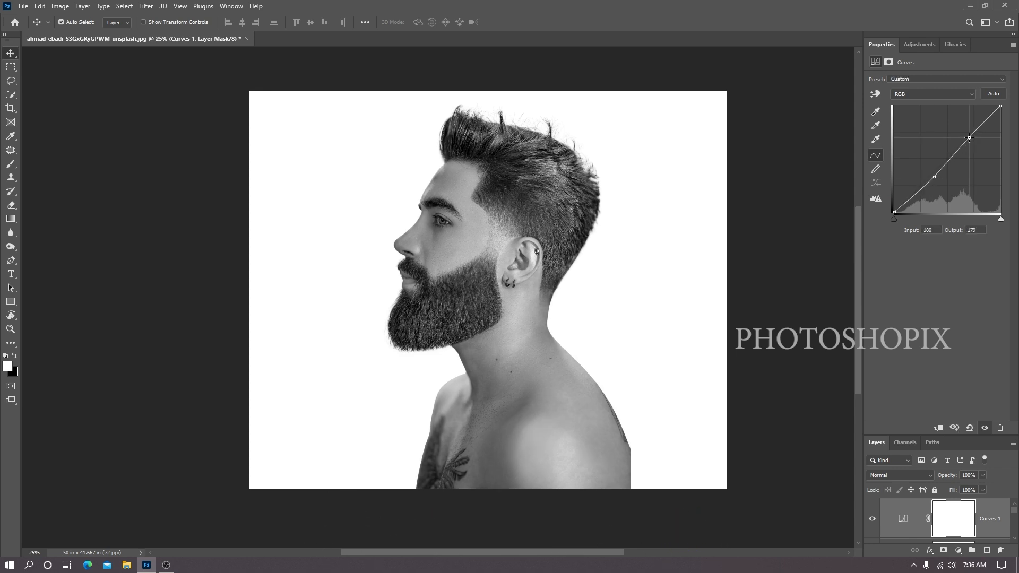
left_click_drag(969, 138, 968, 136)
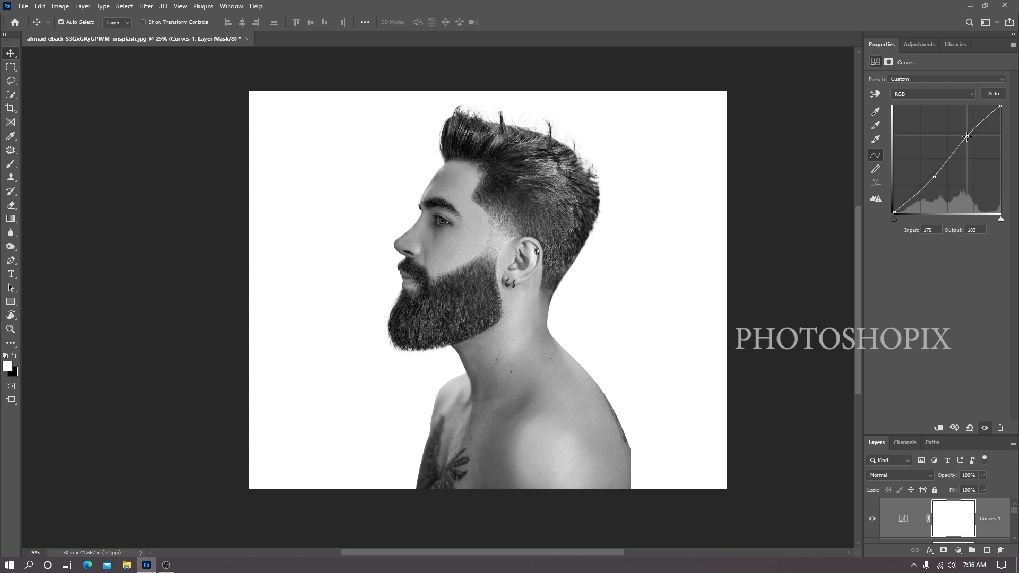
left_click(1012, 46)
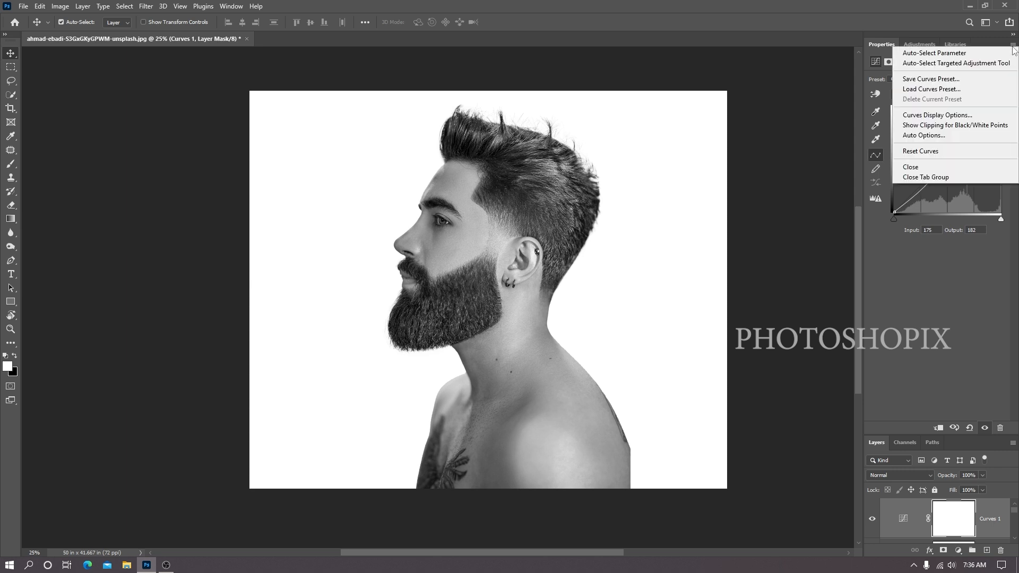
left_click(976, 174)
left_click_drag(557, 269, 574, 277)
left_click_drag(584, 338, 612, 348)
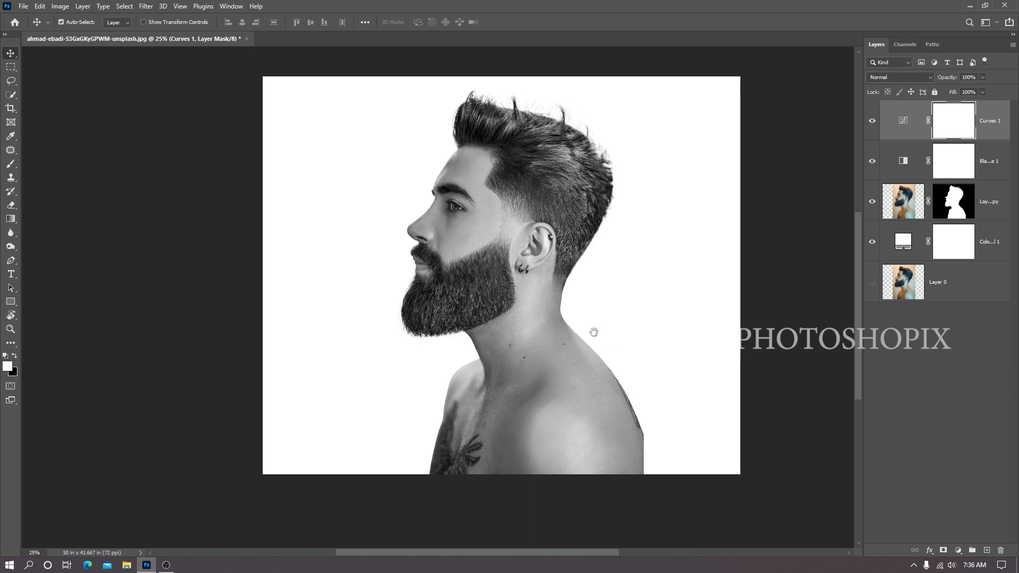
left_click_drag(594, 301, 592, 308)
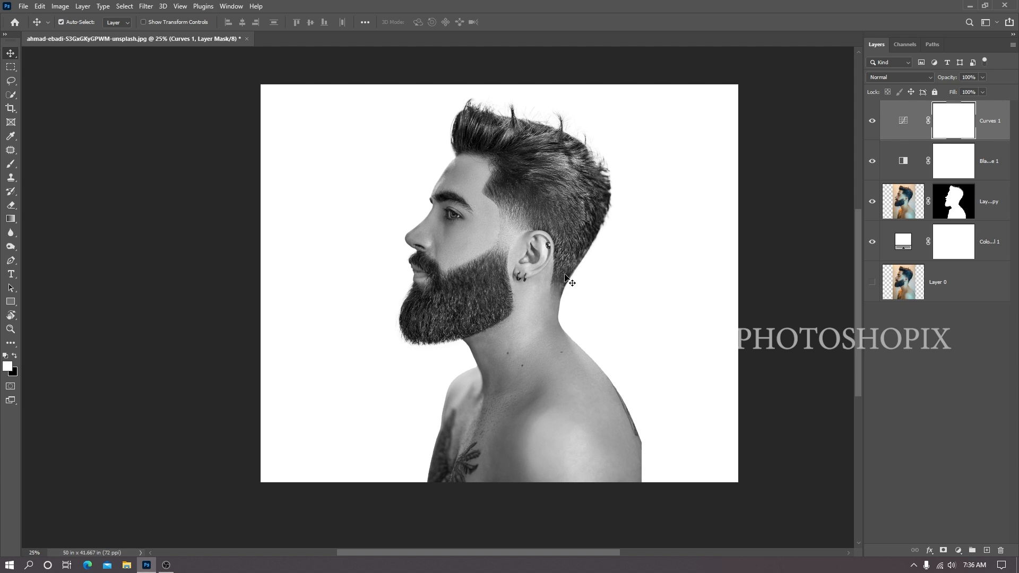
left_click_drag(540, 351, 506, 385)
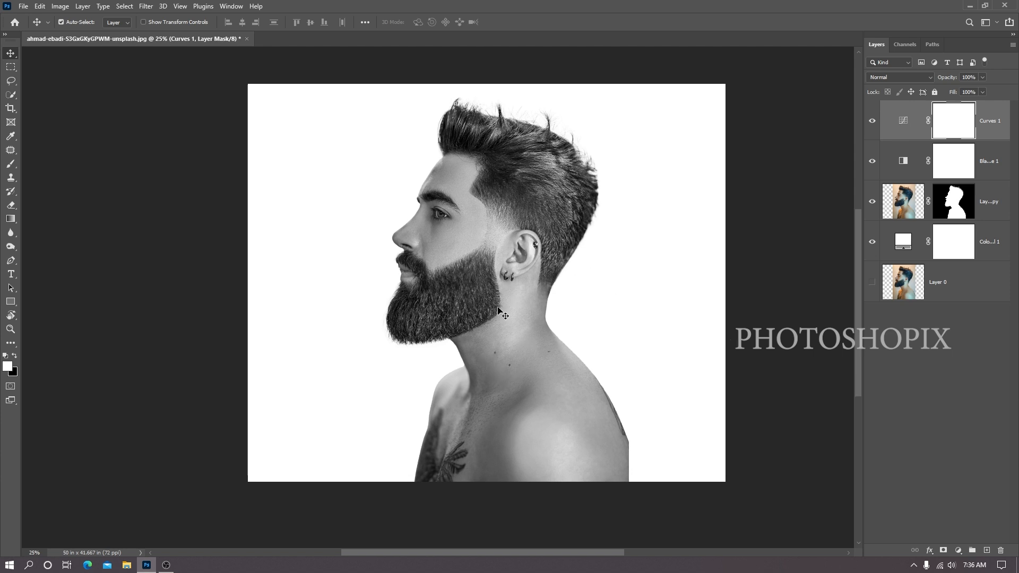
Step: Open the city street photo, bring it into the portrait document as the uppermost layer, and close the source file
key("ctrl+o")
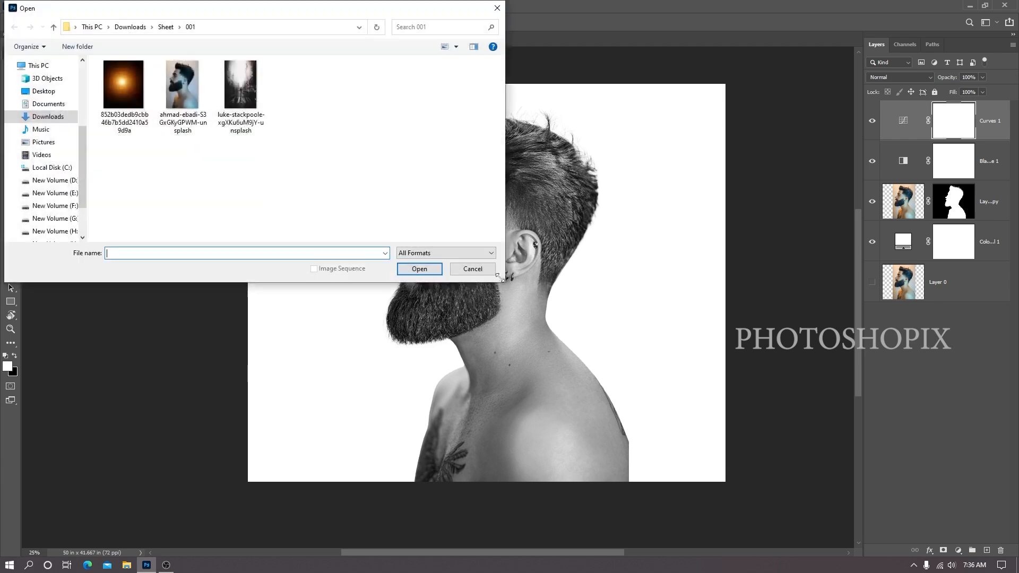
double_click(254, 111)
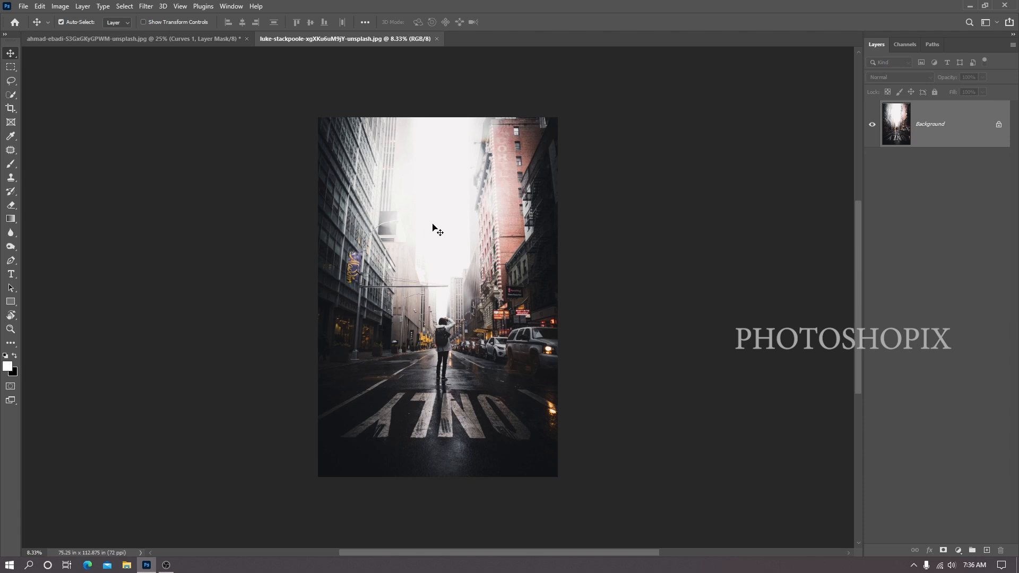
left_click_drag(433, 228, 221, 89)
left_click_drag(163, 49, 439, 253)
left_click(318, 39)
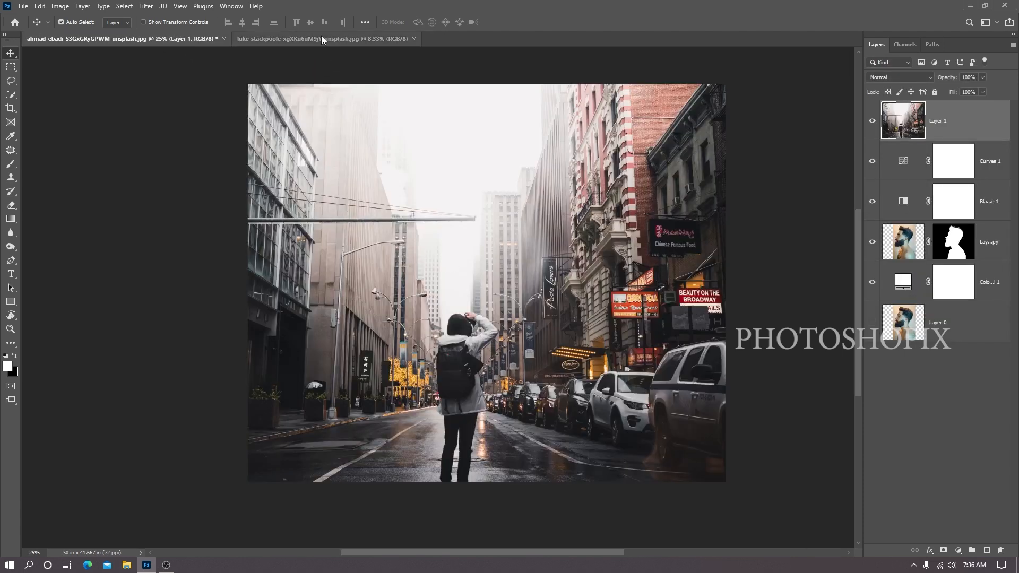
key("ctrl+w")
left_click_drag(473, 283, 513, 276)
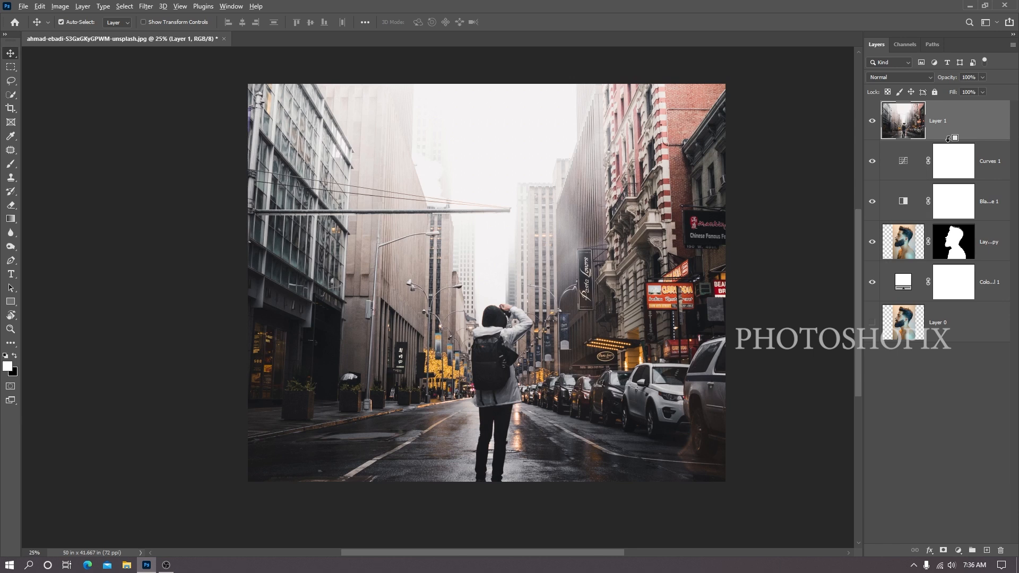
Step: Clip the street photo, Curves and Black & White layers to the masked portrait cutout
left_click(948, 138, "alt")
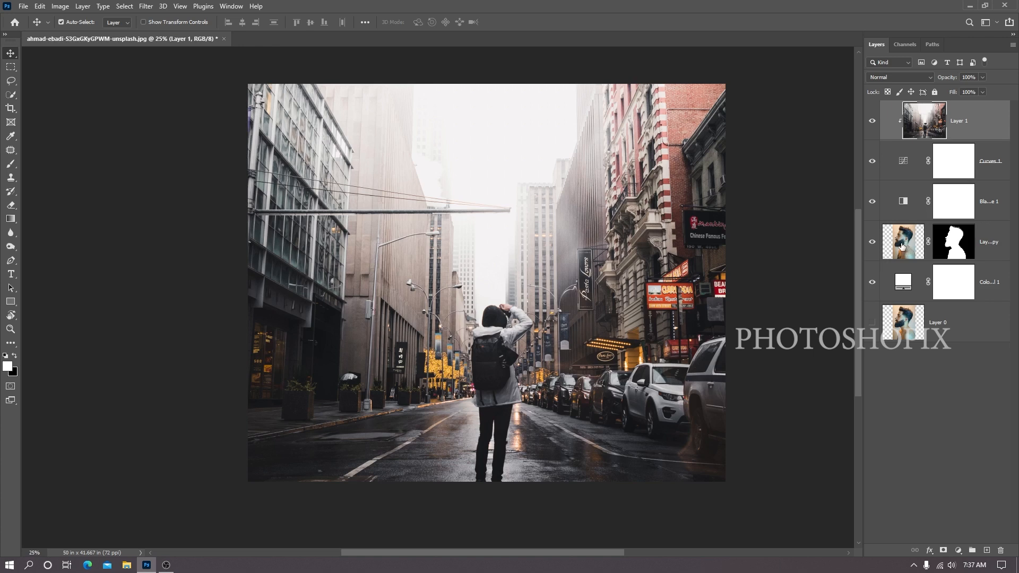
left_click(985, 219, "alt")
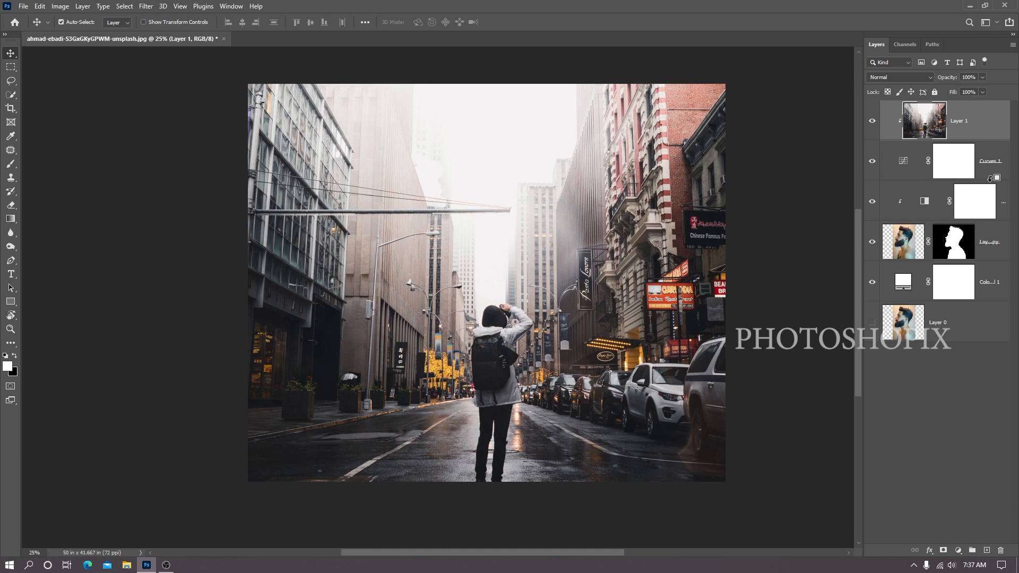
left_click(989, 177, "alt")
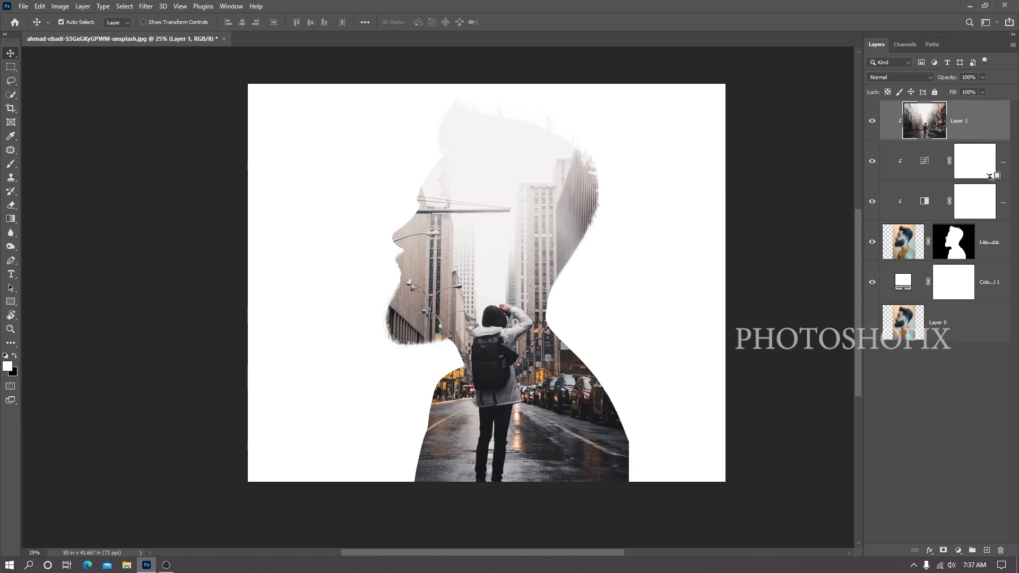
Step: Scale the clipped street photo down with Free Transform and position it so the standing figure falls at the silhouette's neck
scroll(493, 313, "up", 2)
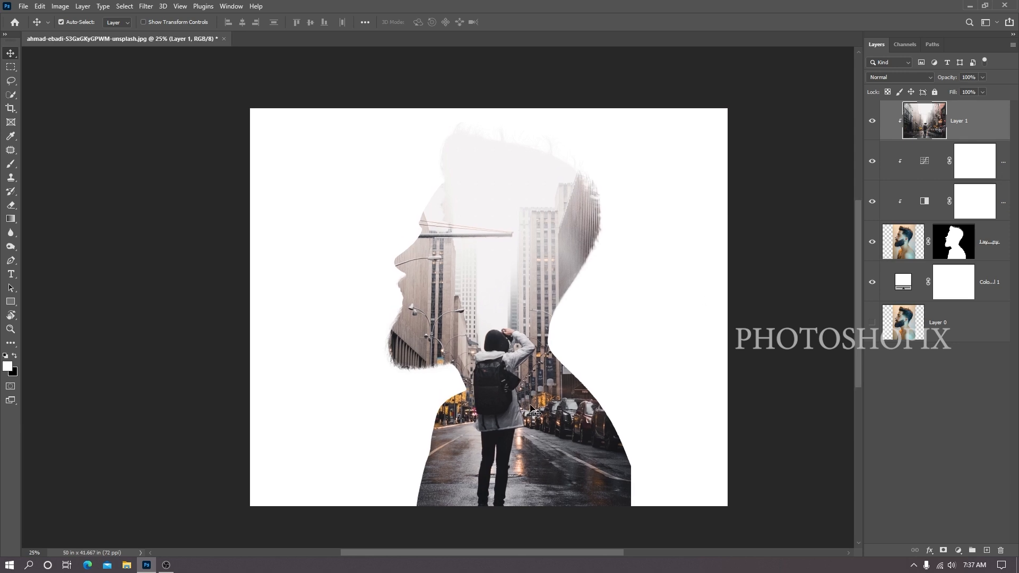
left_click_drag(519, 389, 504, 322)
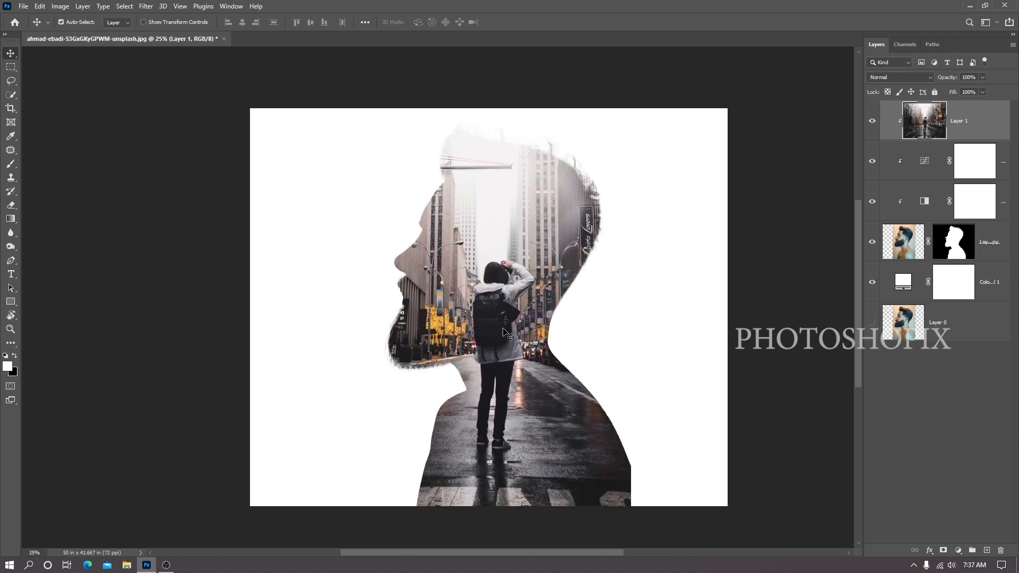
left_click_drag(524, 405, 519, 380)
key("ctrl+t")
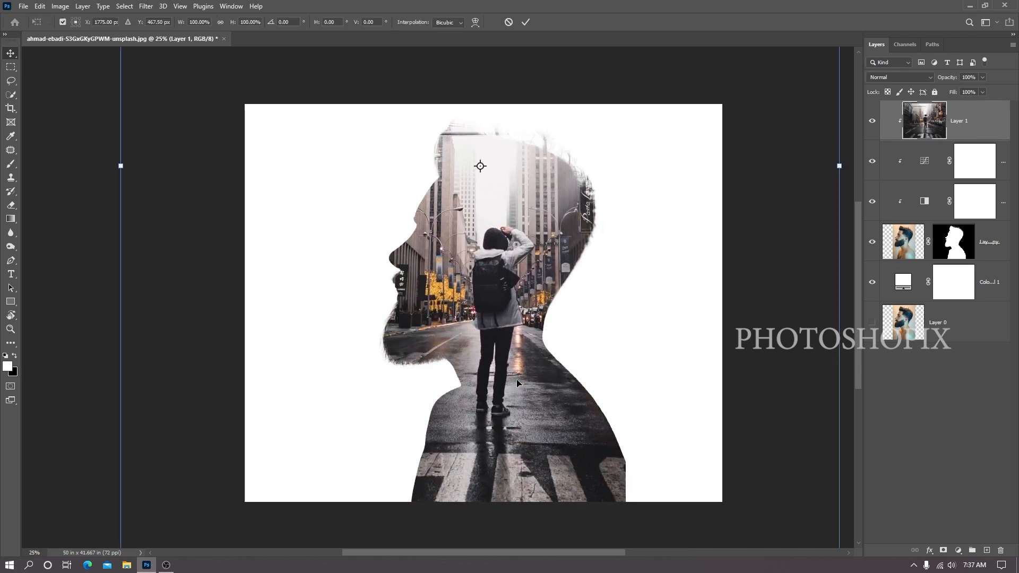
left_click(519, 380, "alt")
left_click_drag(586, 325, 589, 464)
left_click_drag(711, 95, 697, 202)
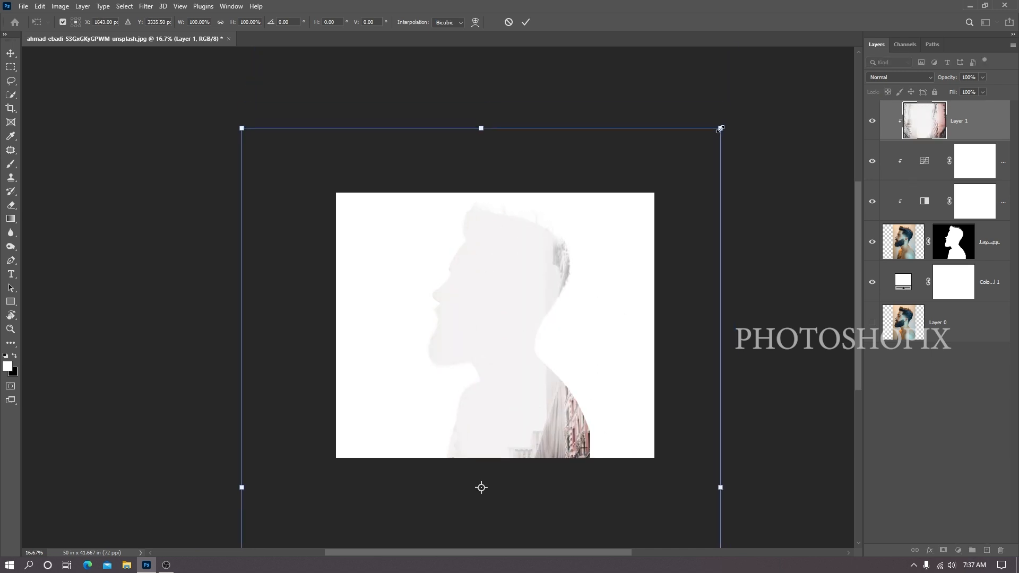
left_click_drag(720, 128, 555, 258)
left_click(532, 312, "ctrl")
scroll(533, 332, "down", 3)
mouse_move(532, 339)
left_mouse_down()
mouse_move(526, 353)
mouse_move(521, 322)
left_mouse_up()
left_click_drag(617, 465, 633, 490)
mouse_move(576, 423)
left_mouse_down()
mouse_move(567, 426)
mouse_move(565, 411)
left_mouse_up()
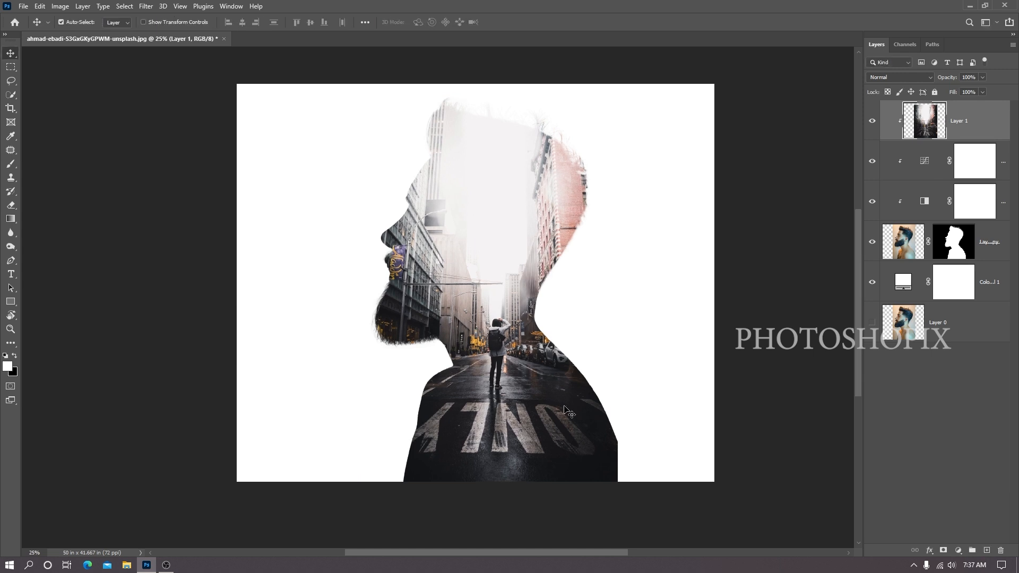
Step: Add a white layer mask to the clipped street photo layer
key("ctrl+0")
key("ctrl+minus")
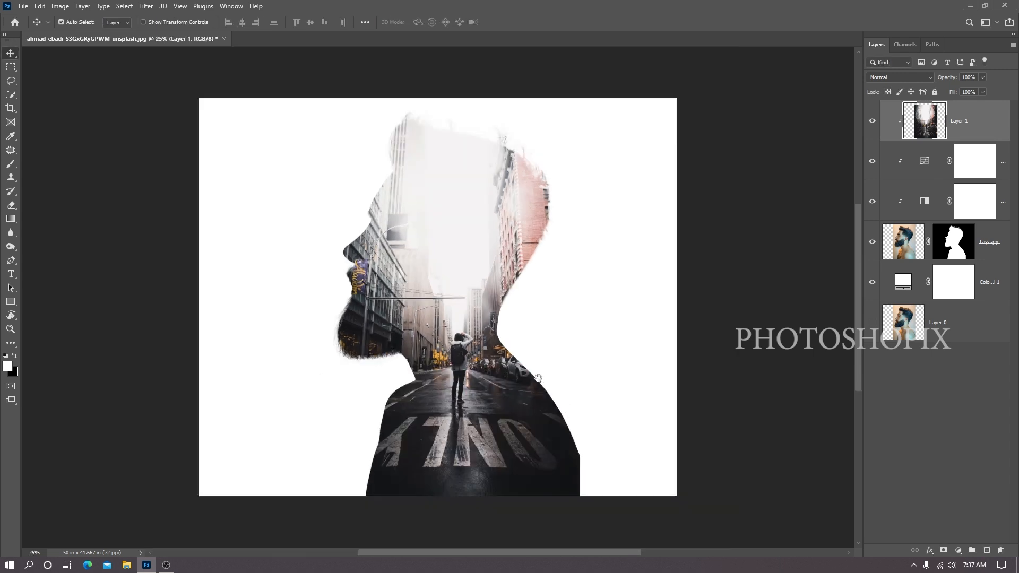
left_click_drag(488, 383, 524, 362)
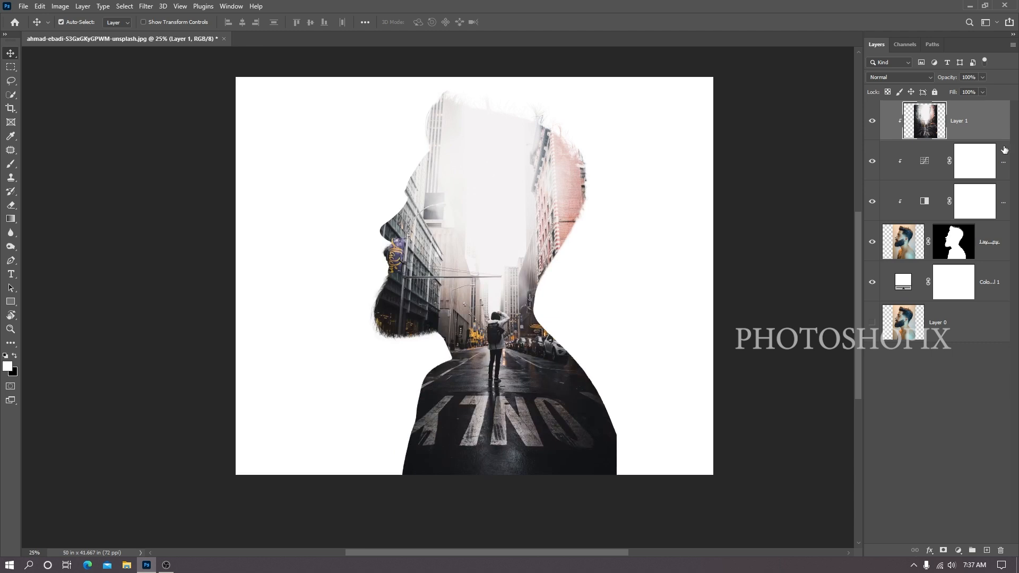
left_click(943, 550)
left_click_drag(495, 314, 505, 357)
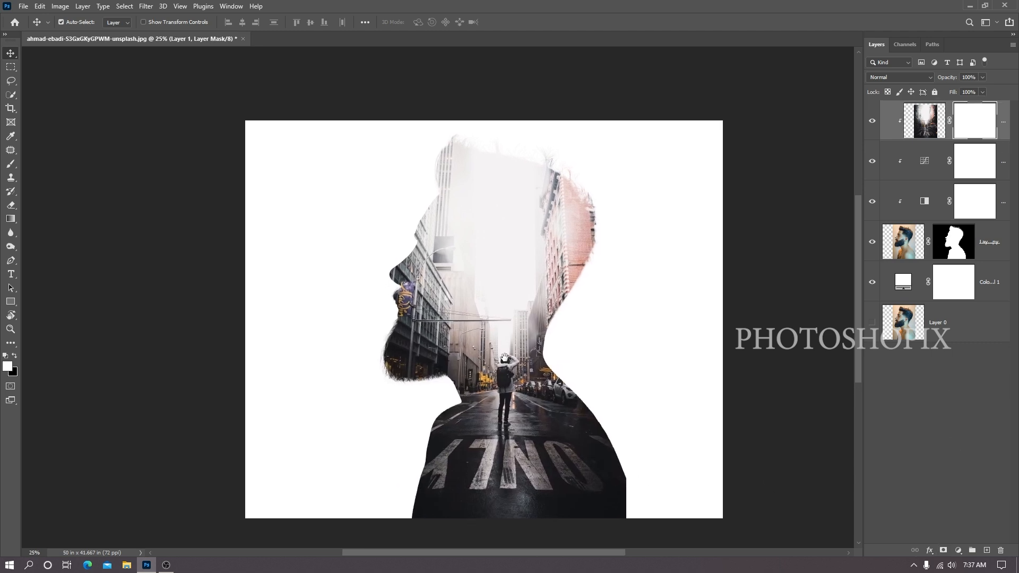
Step: Paint black on the street layer's mask with a soft 500 px brush at 13% flow over the eye, nose, mouth and beard
left_click(15, 358)
key("b")
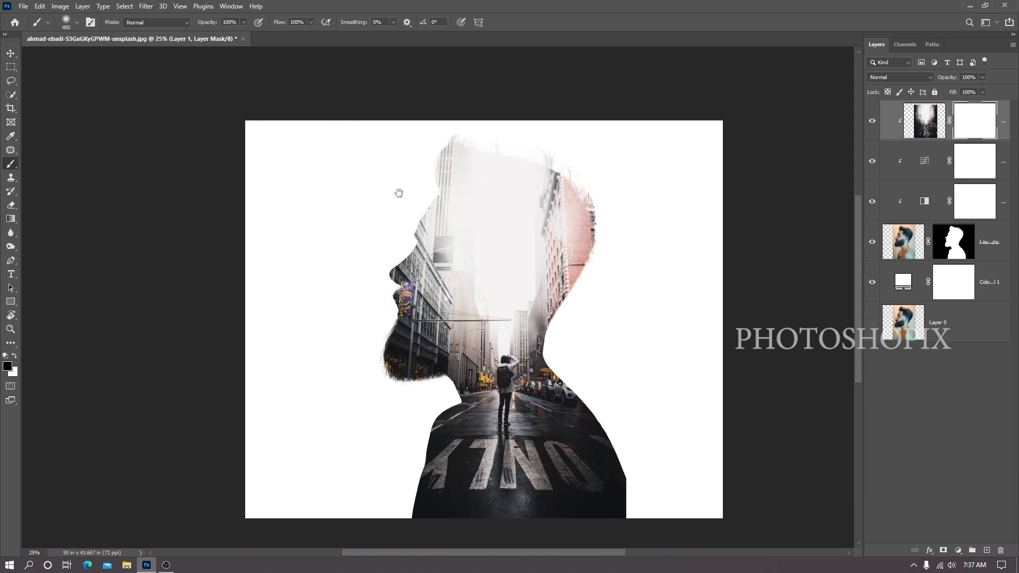
left_click_drag(433, 219, 423, 188)
left_click(310, 23)
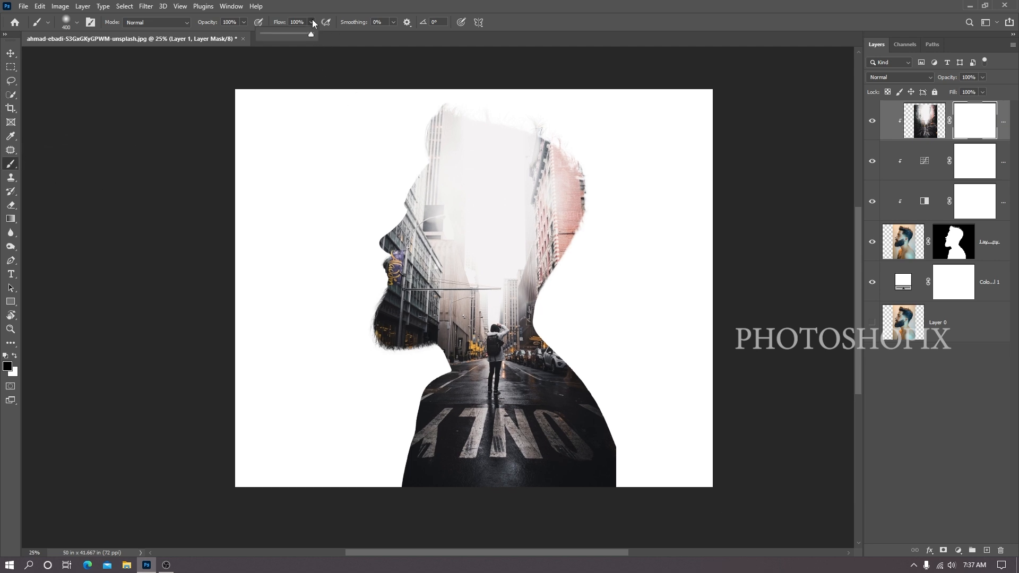
left_click(266, 34)
scroll(419, 217, "up", 3)
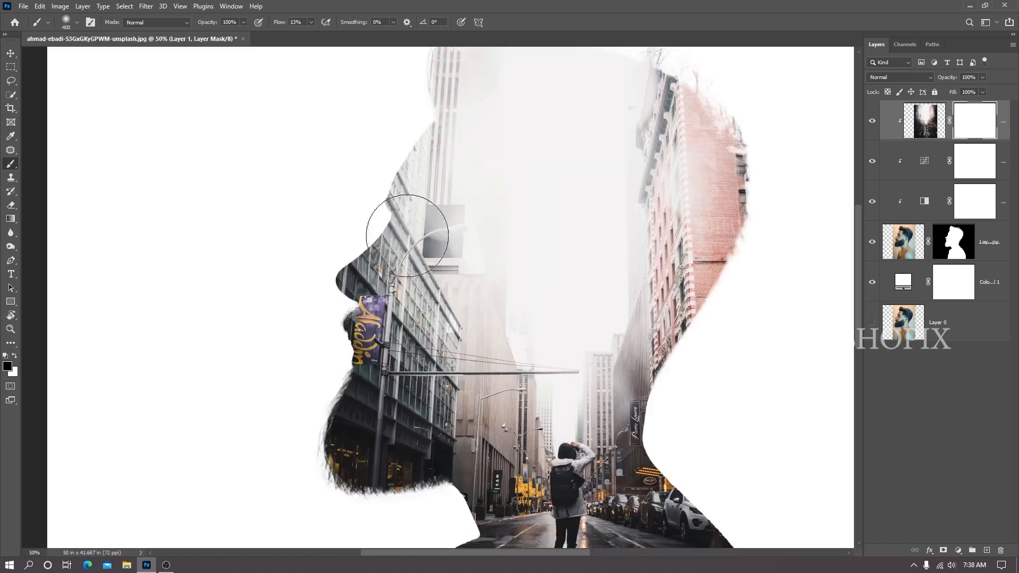
key("bracketright")
key("bracketright")
mouse_move(384, 214)
left_mouse_down()
mouse_move(399, 234)
mouse_move(387, 216)
mouse_move(414, 221)
left_mouse_up()
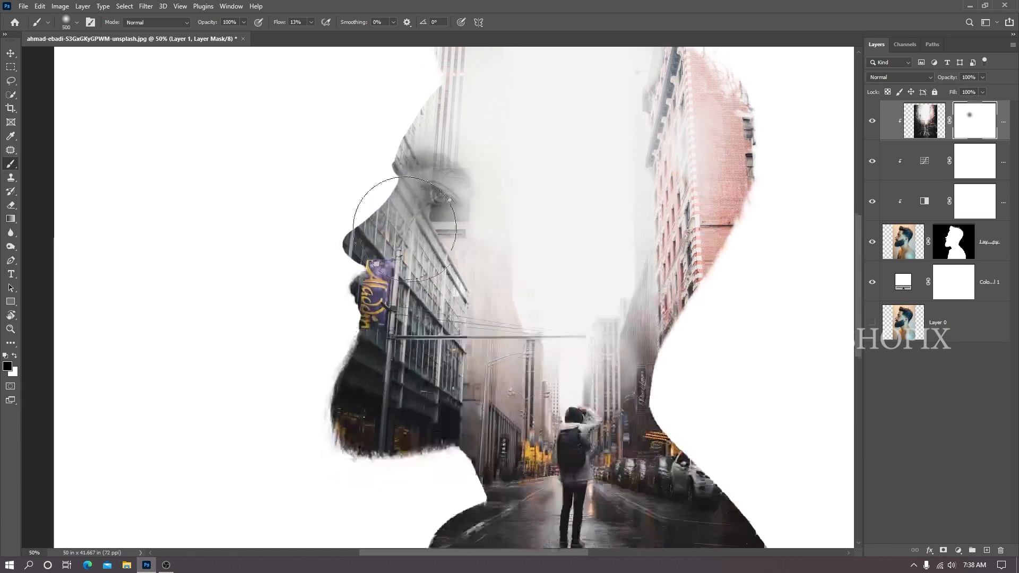
left_click_drag(405, 228, 375, 223)
left_click_drag(318, 280, 318, 247)
mouse_move(363, 299)
left_mouse_down()
mouse_move(374, 259)
mouse_move(372, 274)
mouse_move(352, 276)
mouse_move(375, 306)
mouse_move(348, 372)
mouse_move(341, 405)
mouse_move(352, 409)
mouse_move(321, 300)
left_mouse_up()
Step: Paint black on the street layer's mask over the forehead and front hair to reveal more of the man's face
scroll(320, 300, "up", 5)
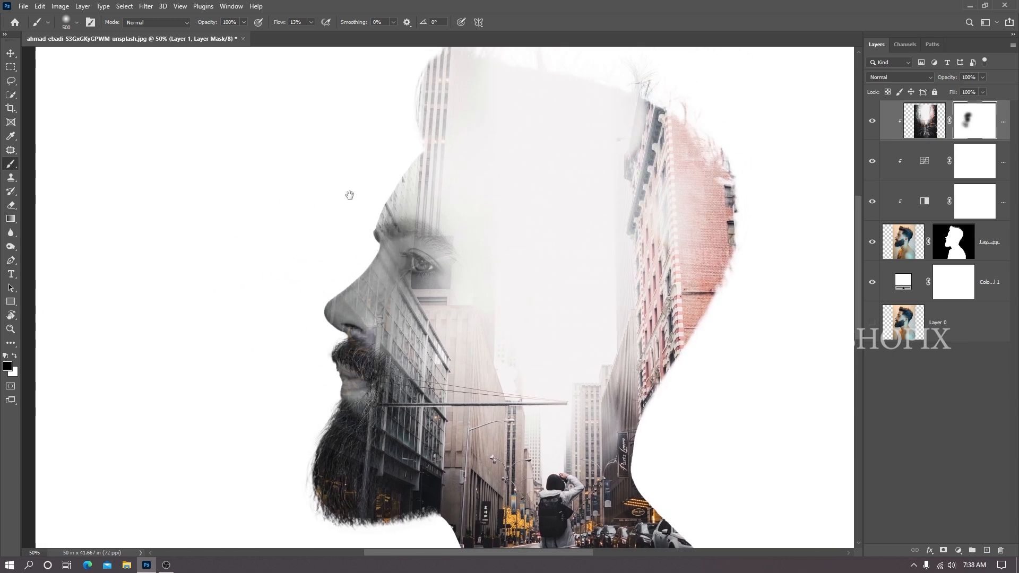
scroll(342, 205, "up", 3)
mouse_move(366, 172)
left_mouse_down()
mouse_move(340, 258)
mouse_move(371, 221)
mouse_move(353, 282)
mouse_move(359, 198)
mouse_move(347, 262)
mouse_move(364, 272)
mouse_move(339, 285)
left_mouse_up()
scroll(340, 284, "down", 3)
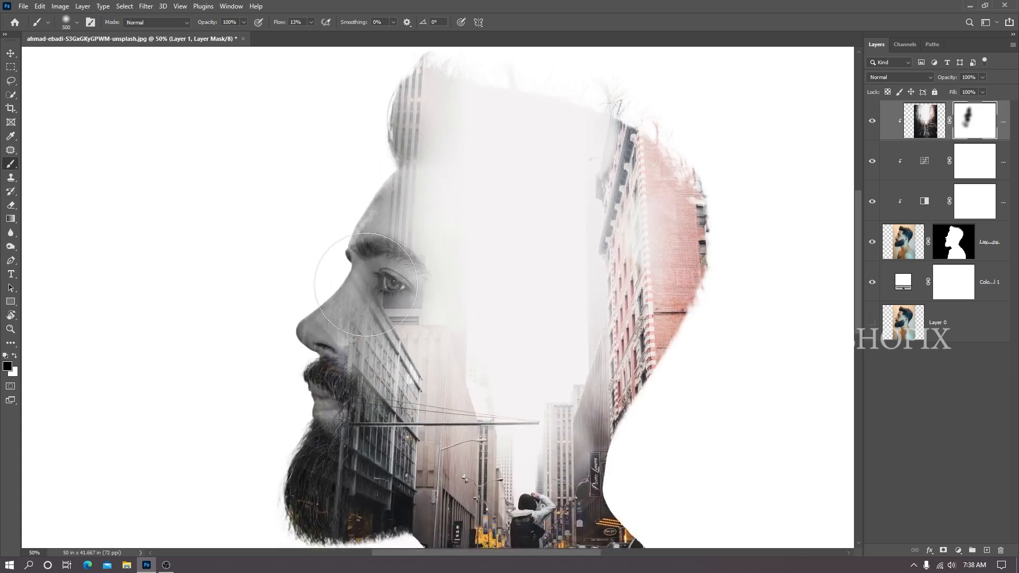
scroll(281, 291, "down", 3)
left_click(277, 305, "alt")
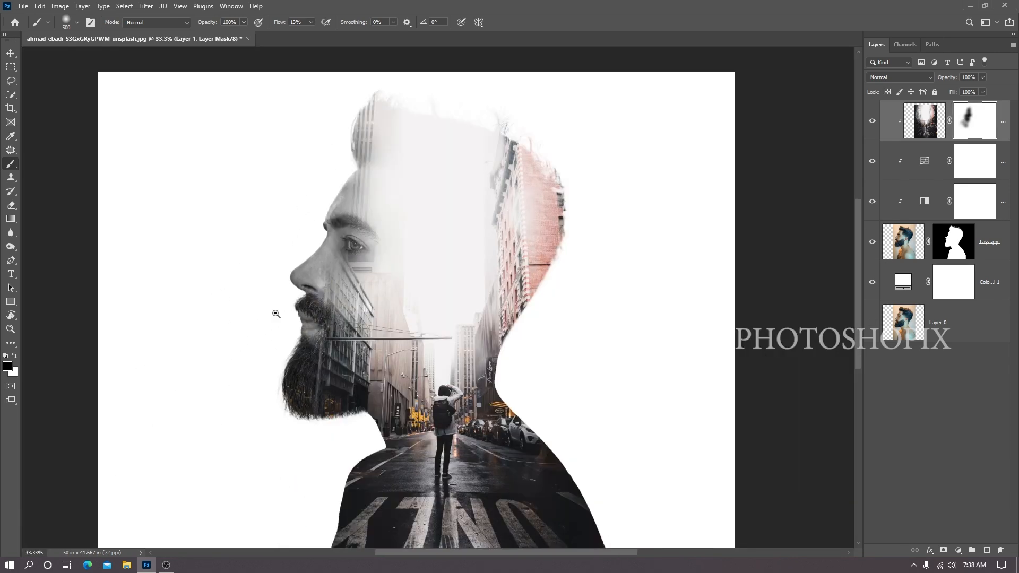
left_click(275, 313, "alt")
left_click(275, 313, "alt")
left_click_drag(265, 350, 421, 305)
left_click(449, 269, "ctrl")
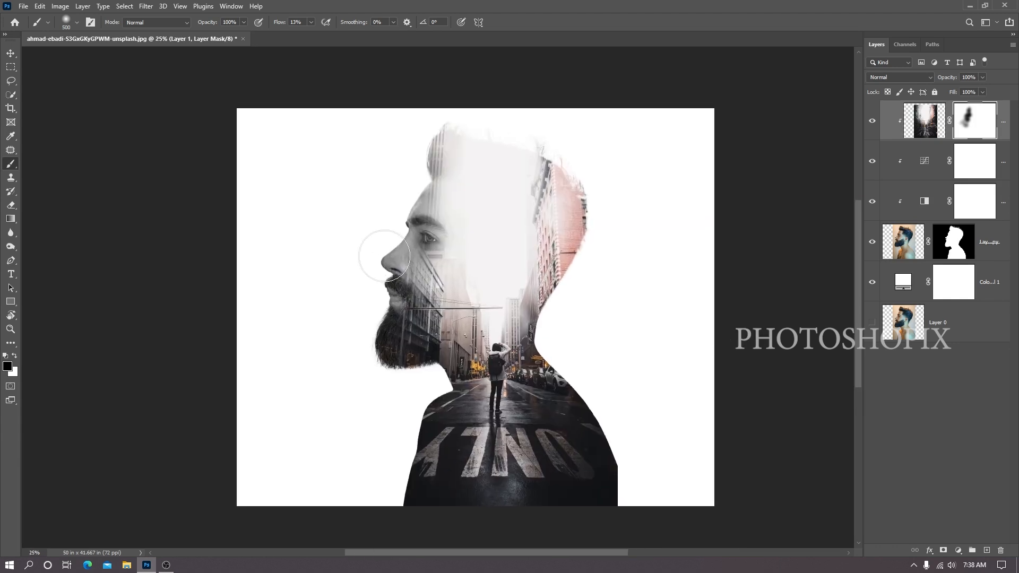
Step: Paint black on the portrait cutout's mask with a soft 1600 px brush at 100% flow along the lower edge to fade the torso into white
mouse_move(347, 351)
left_mouse_down()
mouse_move(358, 348)
mouse_move(366, 398)
mouse_move(347, 402)
left_mouse_up()
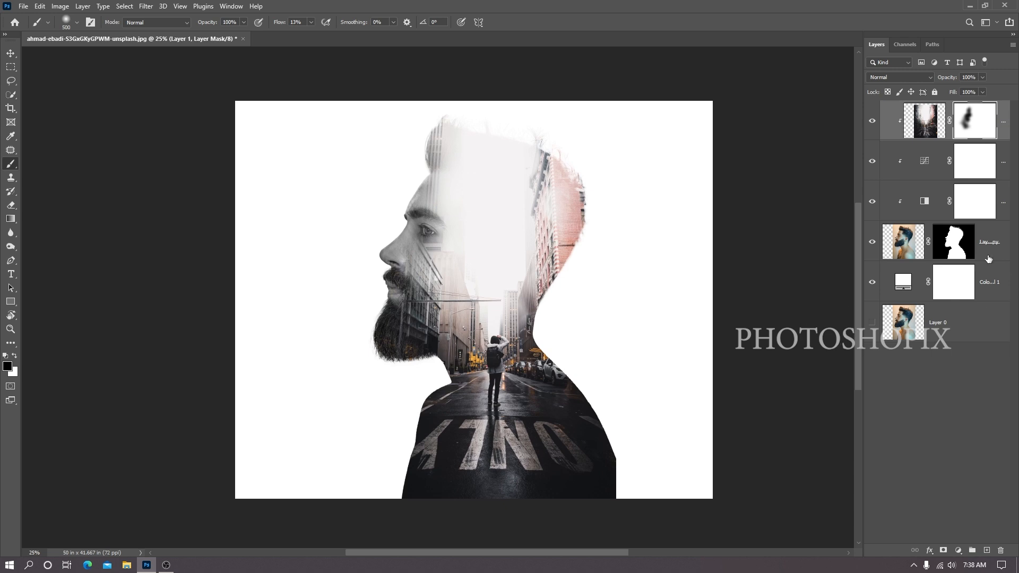
left_click(953, 242)
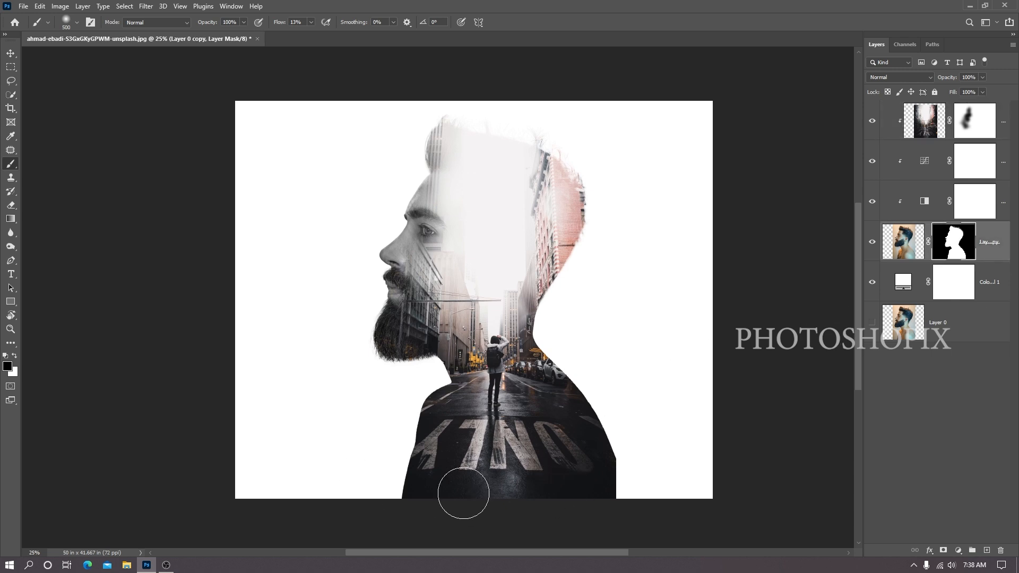
left_click_drag(660, 496, 642, 445)
left_click_drag(559, 398, 561, 421)
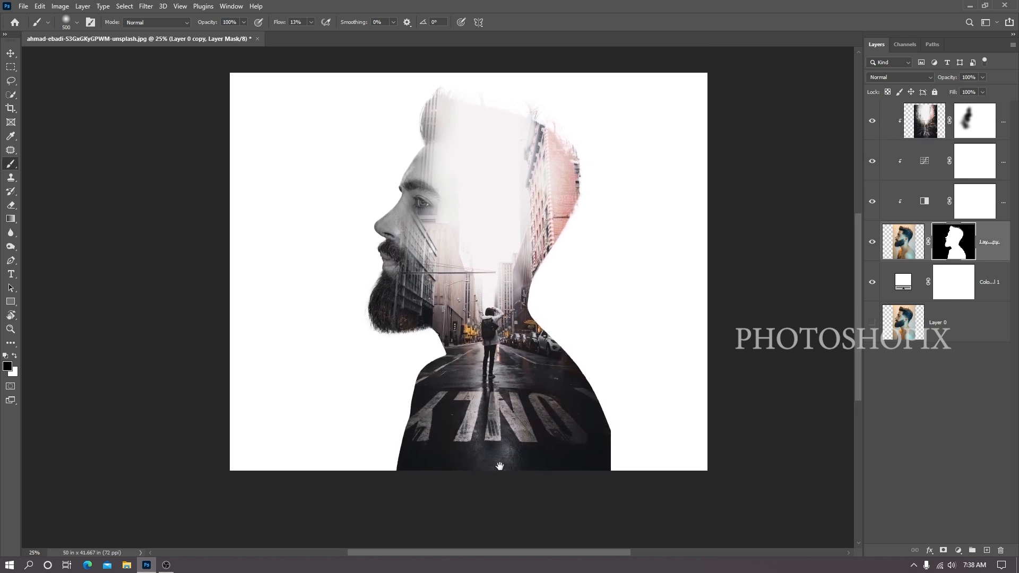
left_click(311, 23)
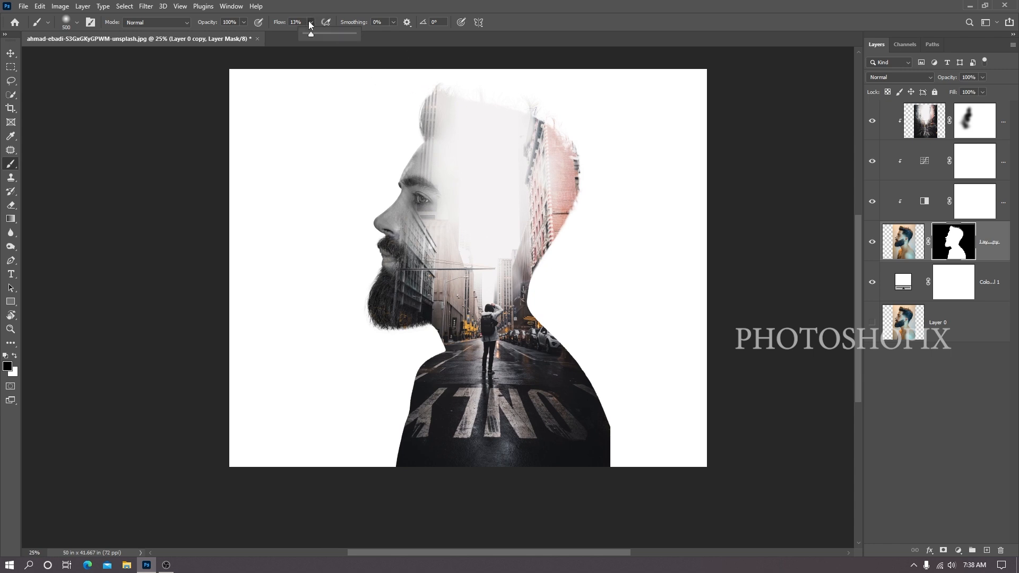
left_click_drag(312, 36, 357, 35)
left_click_drag(643, 287, 637, 268)
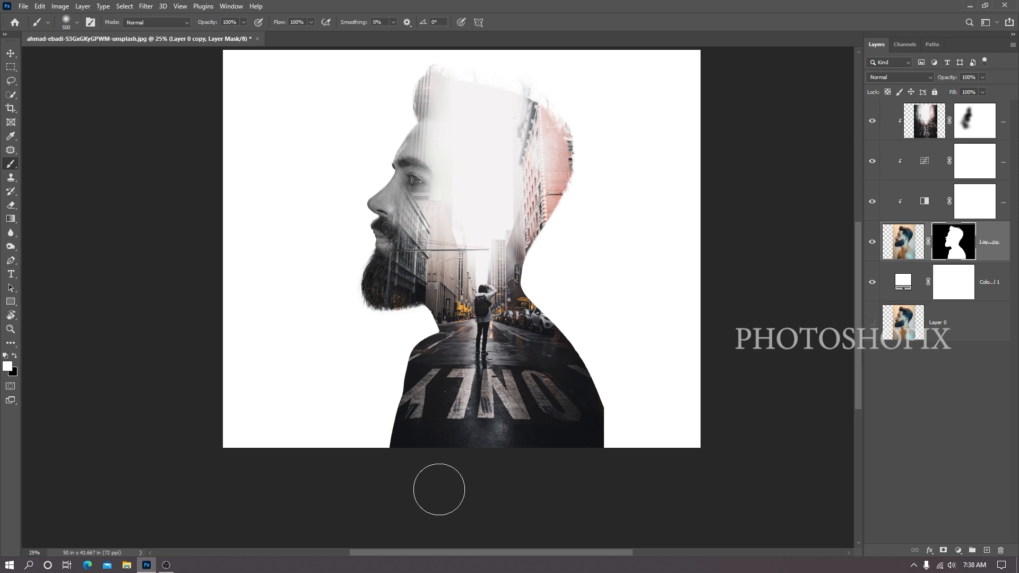
key("bracketright")
key("bracketright")
key("bracketright")
key("bracketright")
key("bracketright")
key("bracketright")
key("bracketright")
key("bracketright")
key("bracketright")
key("bracketright")
scroll(357, 472, "down", 3)
key("bracketright")
left_click(14, 355)
mouse_move(330, 390)
left_mouse_down()
mouse_move(681, 395)
mouse_move(739, 357)
mouse_move(702, 308)
mouse_move(534, 486)
mouse_move(192, 508)
mouse_move(188, 394)
mouse_move(254, 362)
mouse_move(547, 495)
left_mouse_up()
scroll(635, 504, "up", 3)
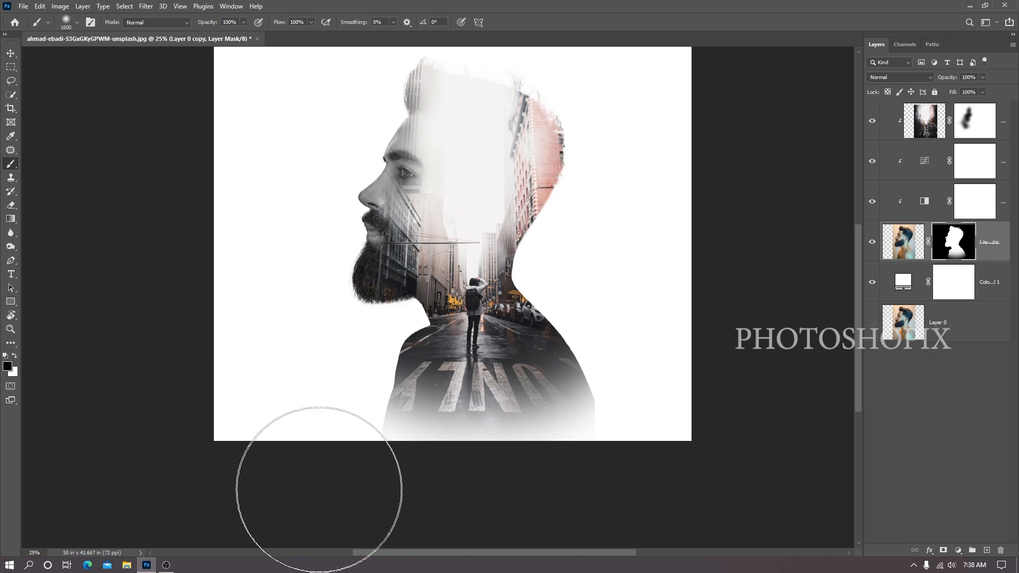
scroll(319, 484, "up", 2)
Step: Bring the orange light flare image into the portrait document above the street photo layer and clip it to the silhouette
key("v")
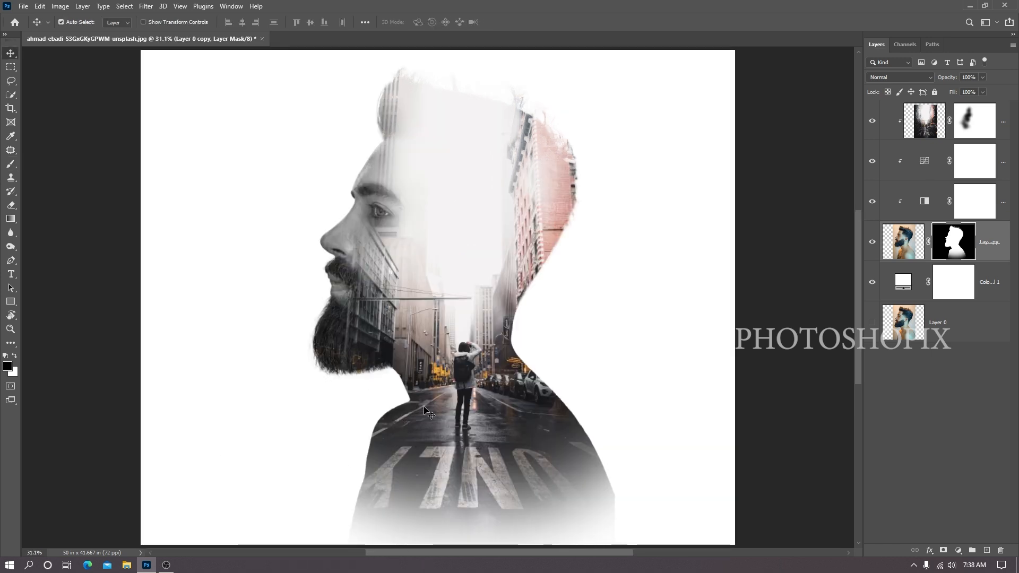
right_click(449, 374)
key("Escape")
right_click(452, 368)
left_click(464, 374)
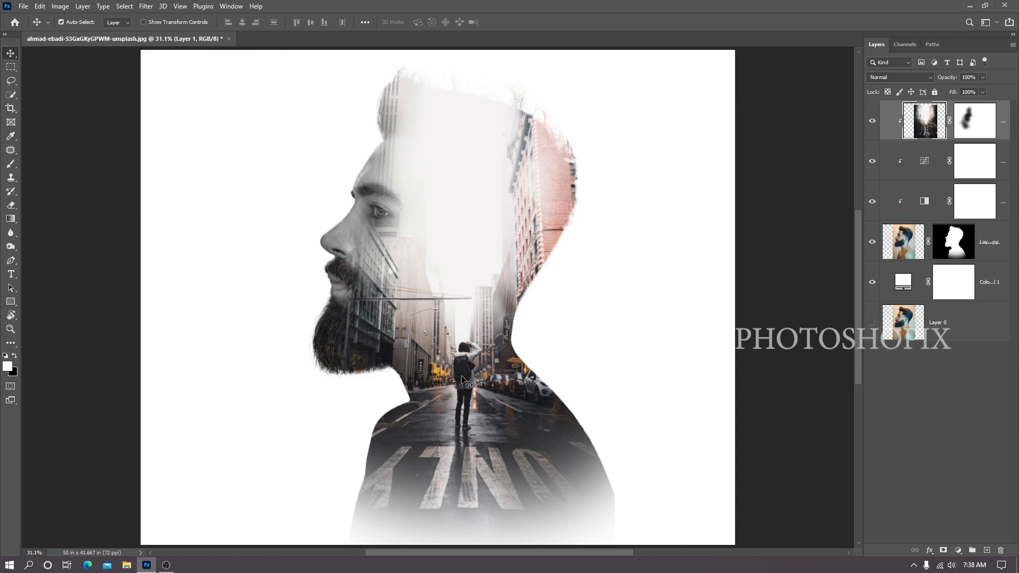
key("ctrl+o")
double_click(125, 102)
left_click_drag(412, 222, 467, 337)
left_click(273, 39)
left_click(418, 38)
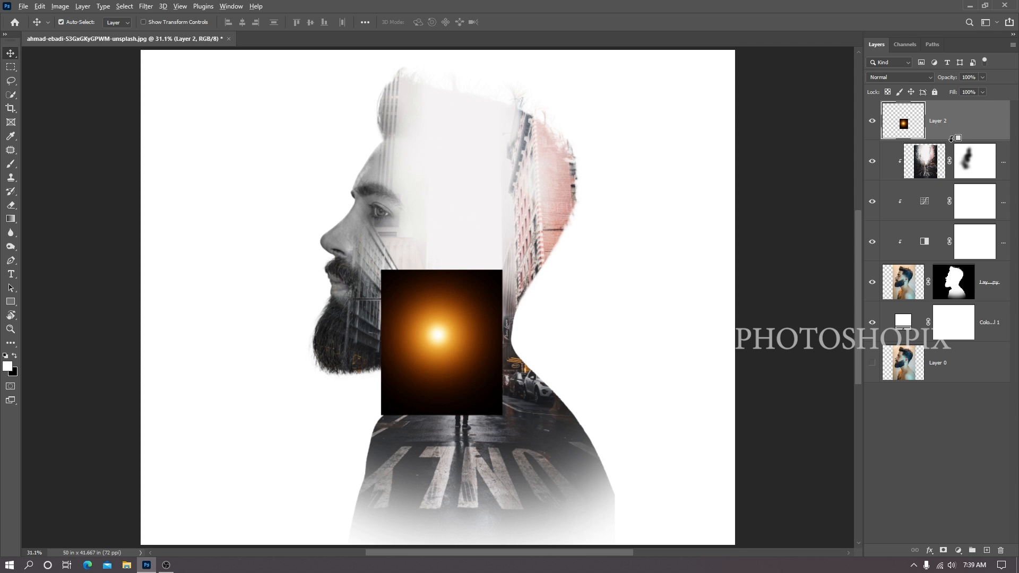
left_click(950, 137, "alt")
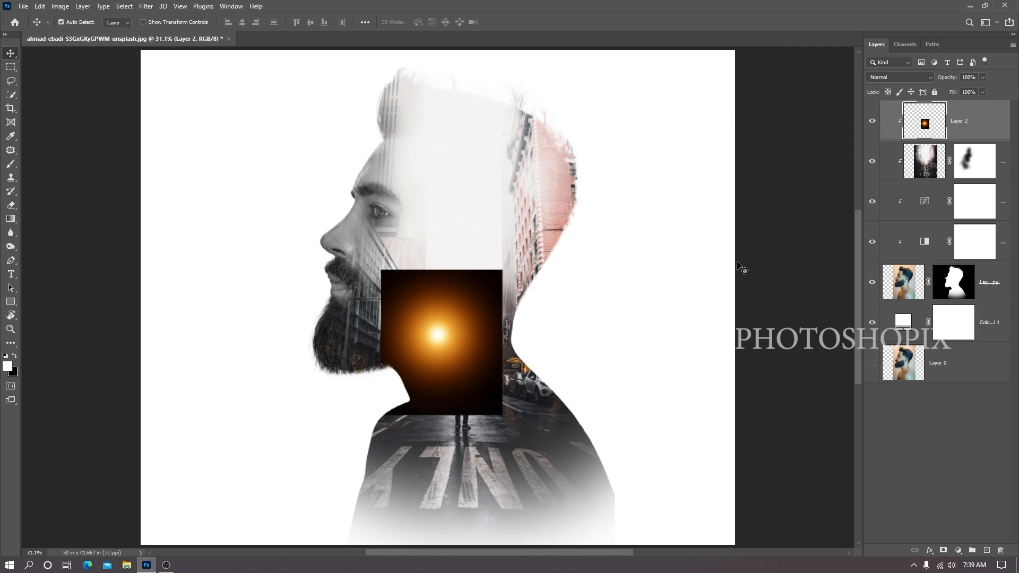
Step: Enlarge the flare layer to about 217% with Free Transform and position its glow over the silhouette's neck
key("ctrl+minus")
key("ctrl+minus")
key("ctrl+t")
left_click_drag(486, 299, 510, 311)
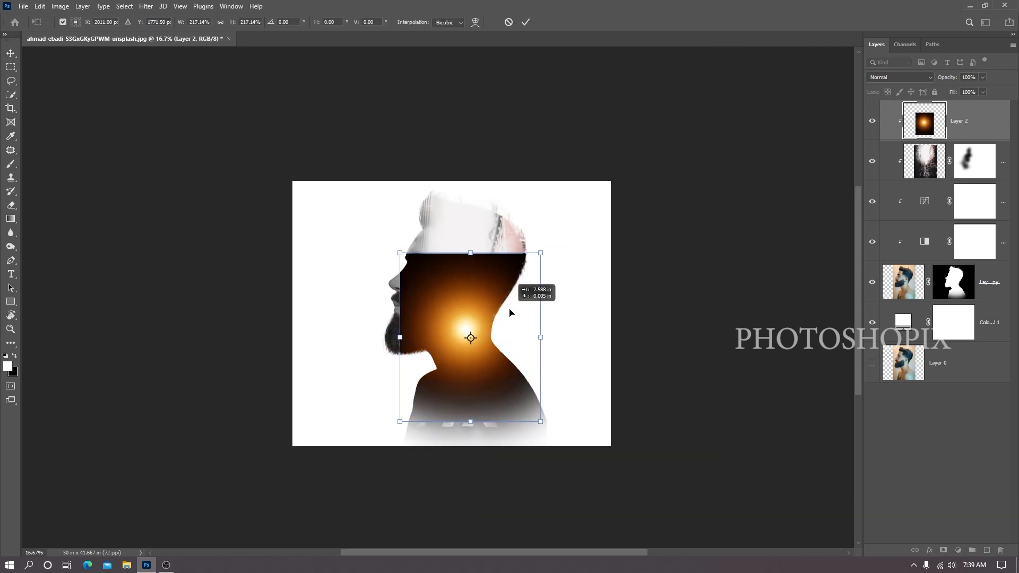
key("Return")
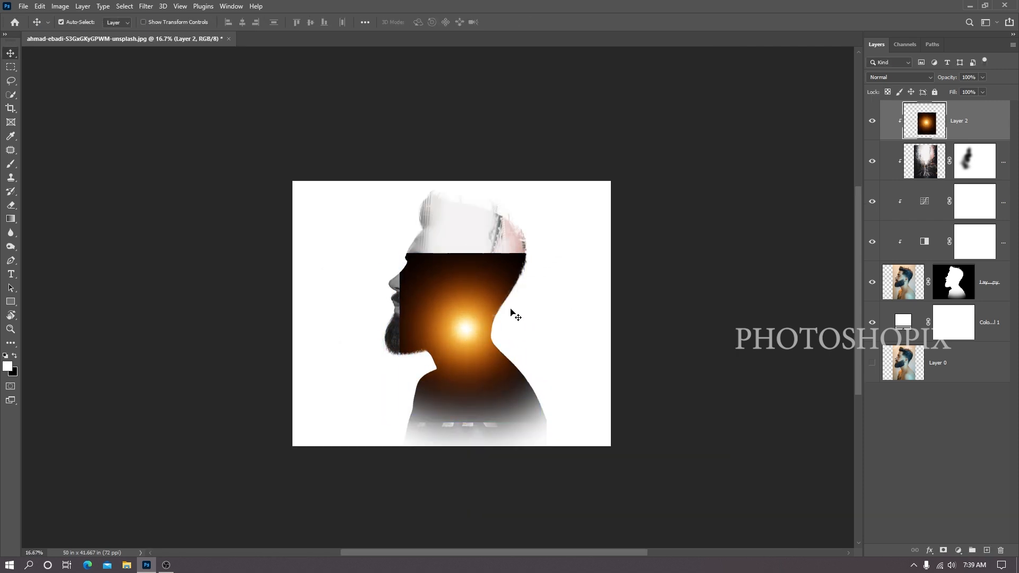
Step: Set the flare layer's blend mode to Screen and move its glow up above the standing figure
left_click(890, 78)
left_click(882, 164)
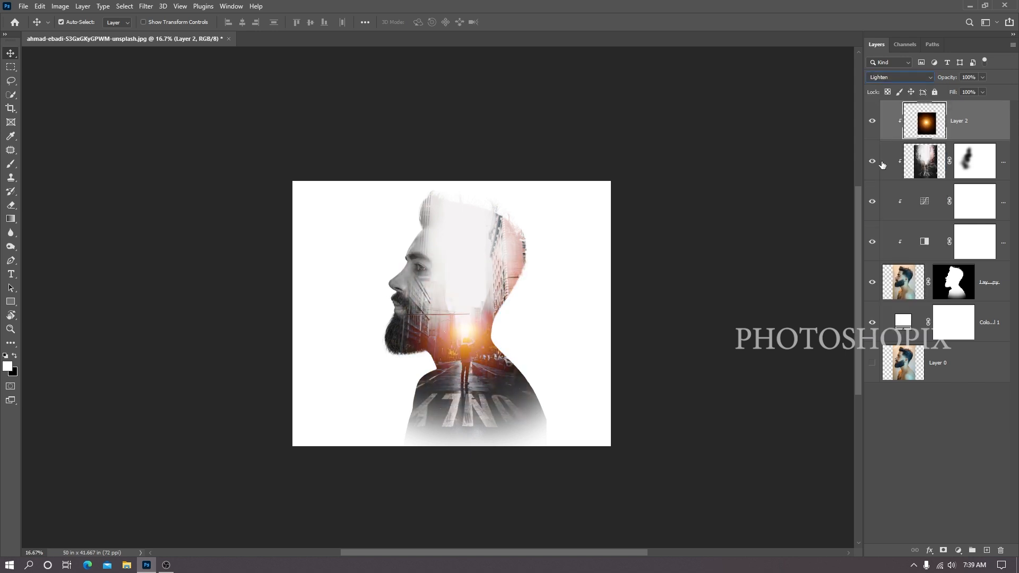
scroll(886, 73, "down", 1)
scroll(477, 362, "up", 1)
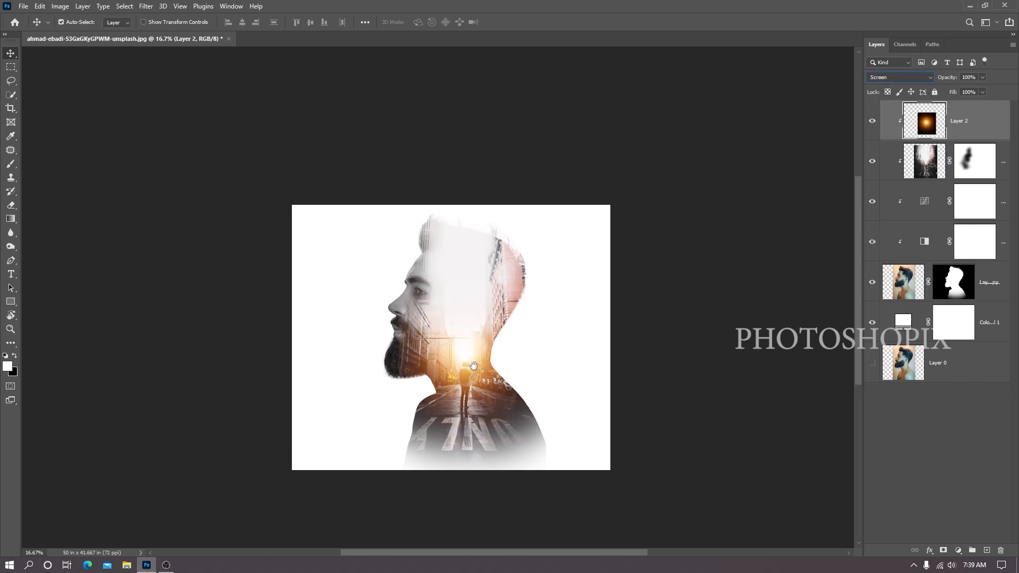
key("ctrl+plus")
key("ctrl+plus")
left_click_drag(489, 401, 498, 346)
key("ctrl+minus")
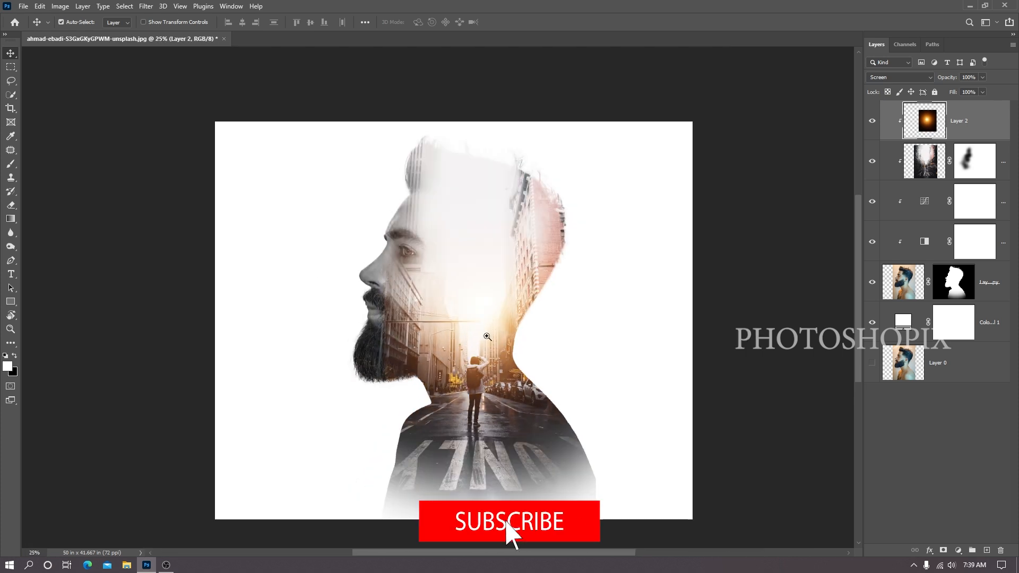
Step: Enlarge the flare layer to about 127% with Free Transform and rotate it counter-clockwise
key("ctrl+t")
left_click_drag(594, 447, 623, 482)
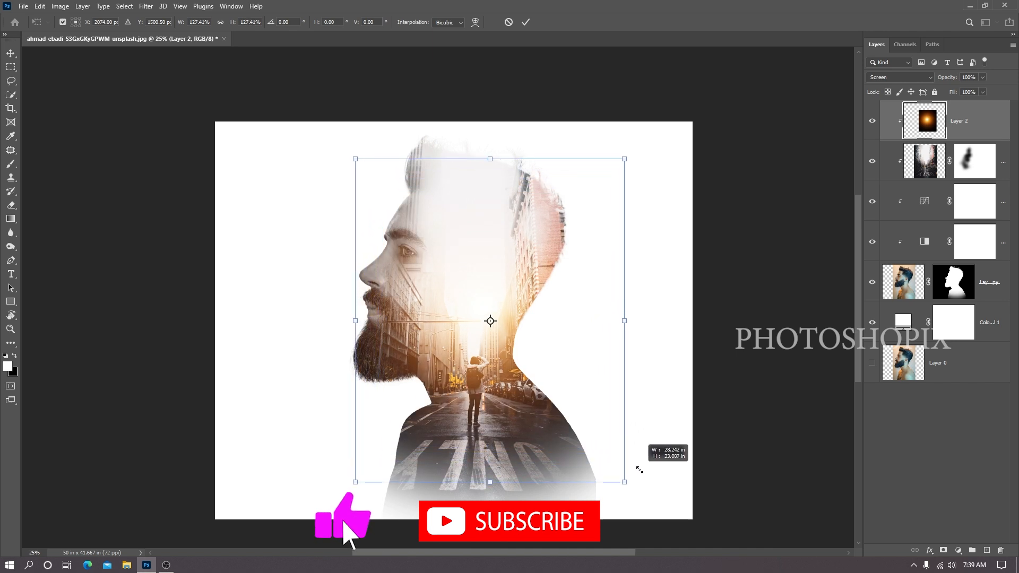
left_click_drag(557, 407, 556, 405)
left_click_drag(623, 481, 614, 375)
key("Return")
Step: Apply Curves to the flare layer, moving the RGB black point to input 35, output 0
left_click(532, 325, "ctrl")
left_click(441, 371, "ctrl")
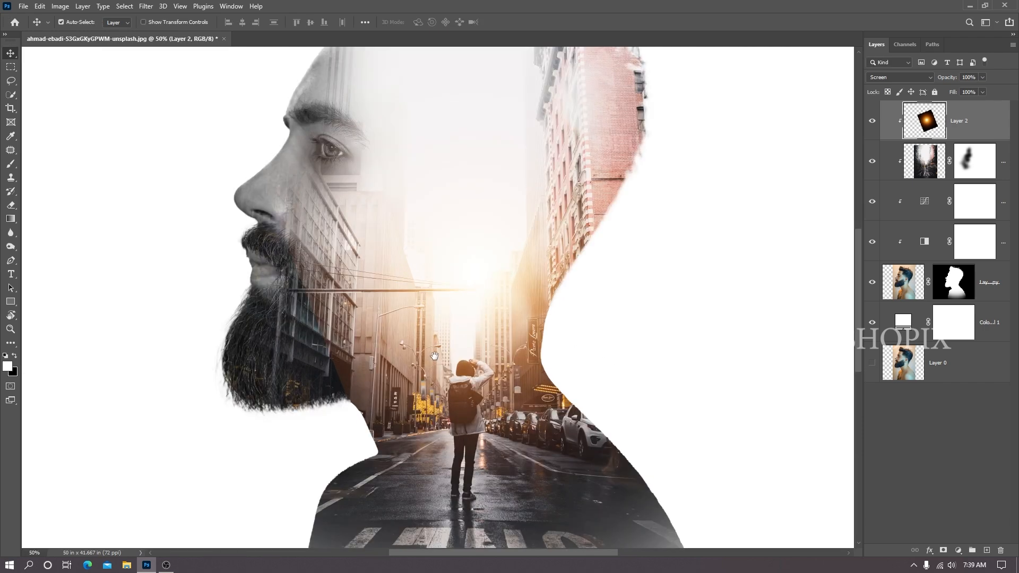
left_click(362, 350, "ctrl")
left_click_drag(370, 391, 362, 352)
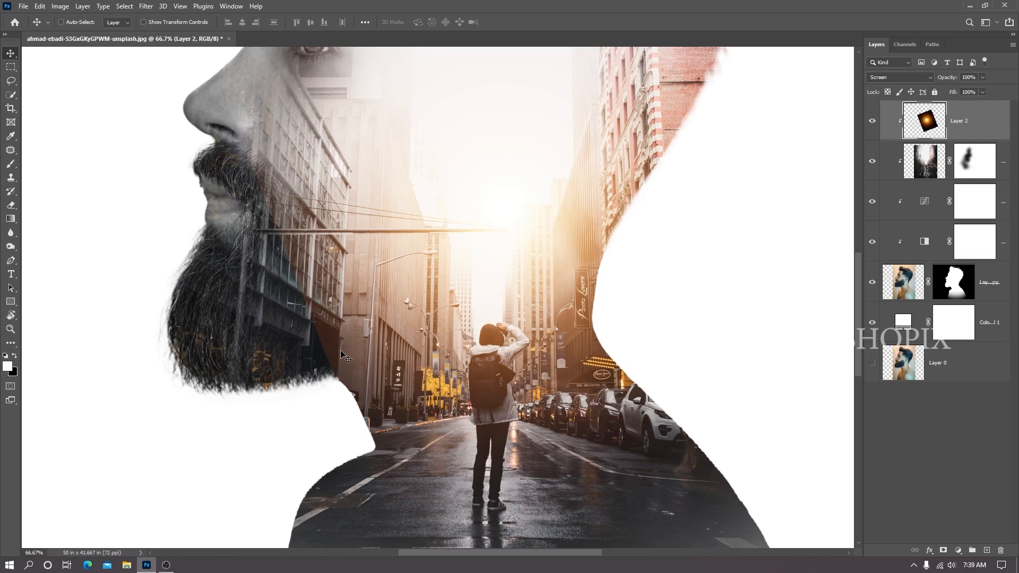
key("ctrl+m")
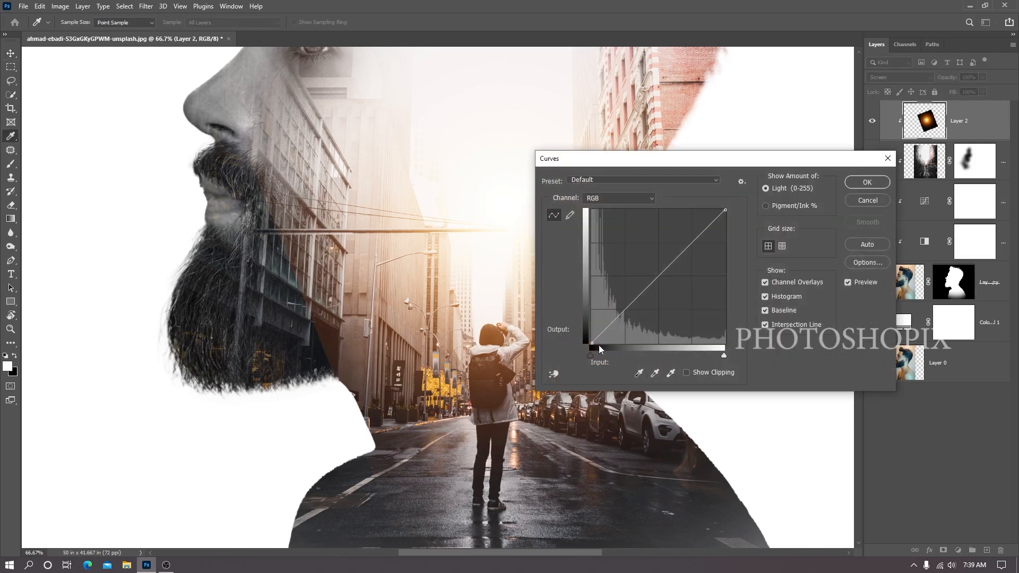
left_click_drag(592, 342, 609, 359)
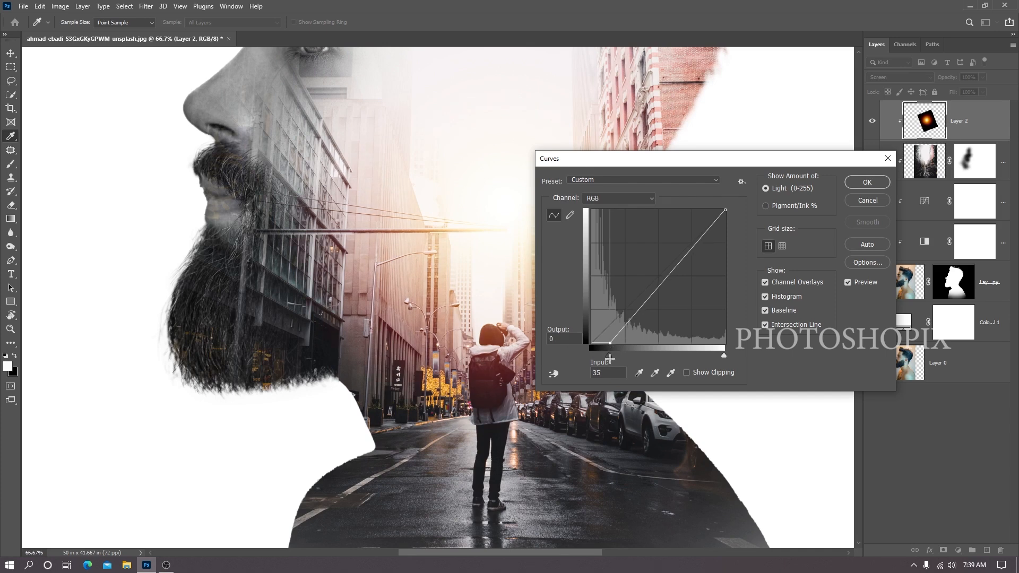
left_click(867, 182)
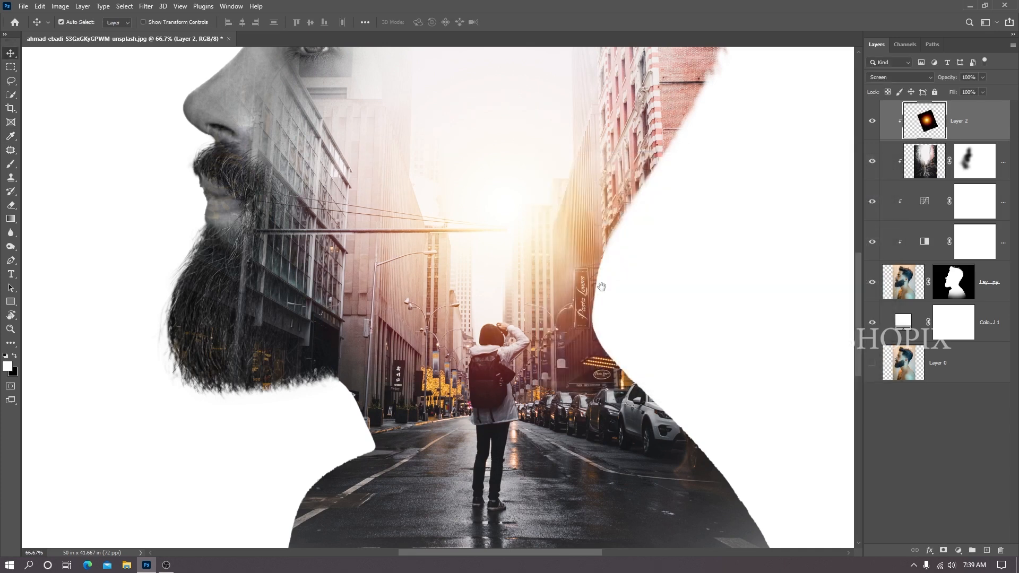
Step: Move the flare layer down so its glow sits just above the standing figure's head
left_click(568, 323, "alt")
left_click(568, 323, "alt")
left_click_drag(556, 308, 555, 360)
key("ctrl+minus")
left_click(496, 302, "ctrl")
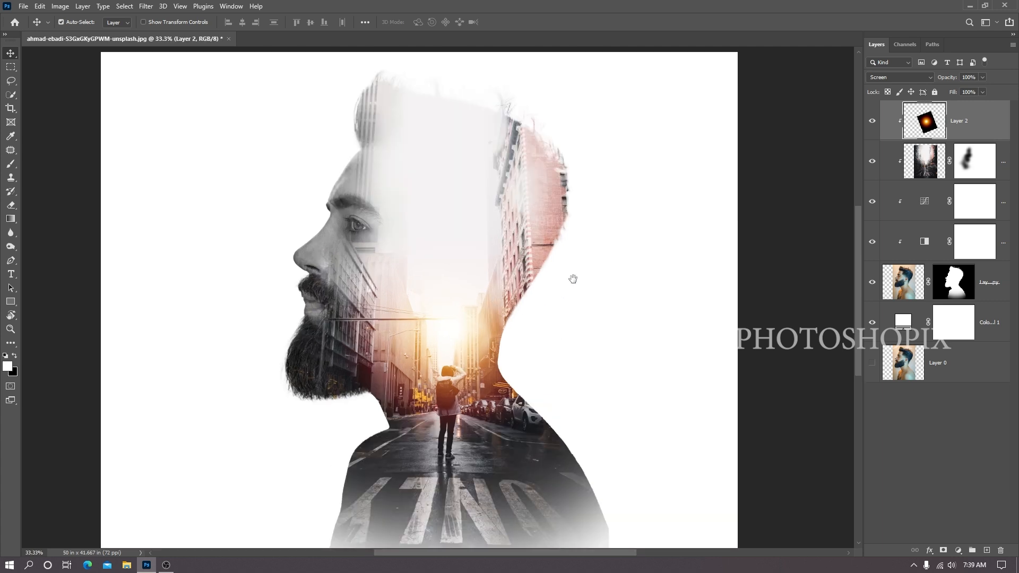
left_click_drag(571, 280, 579, 317)
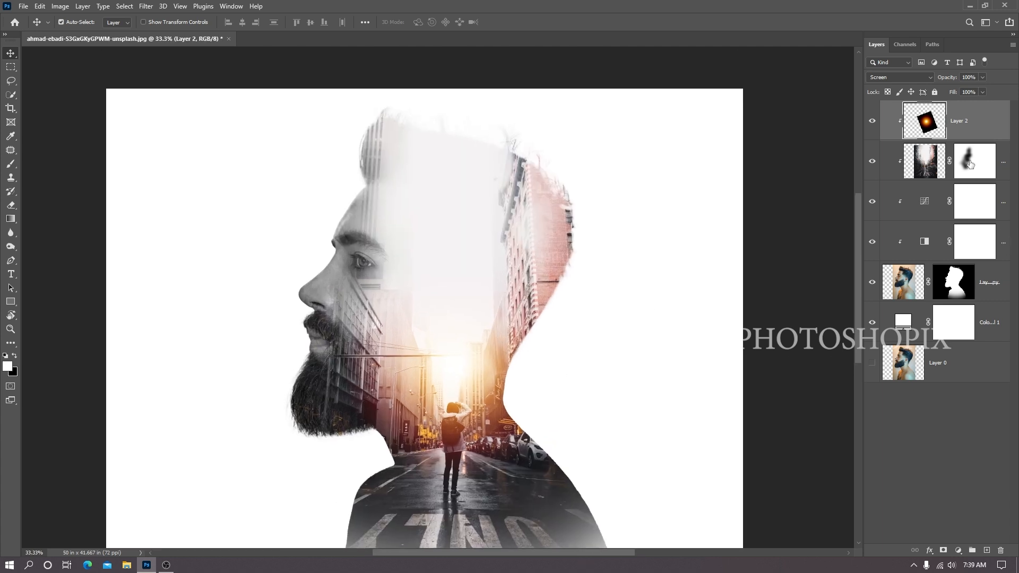
left_click_drag(665, 354, 641, 348)
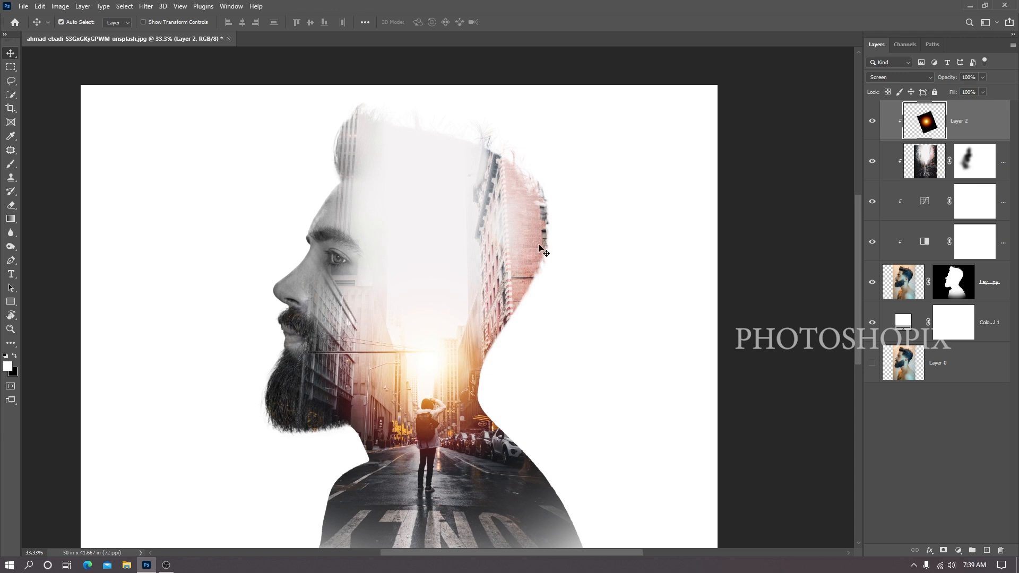
left_click_drag(546, 261, 544, 263)
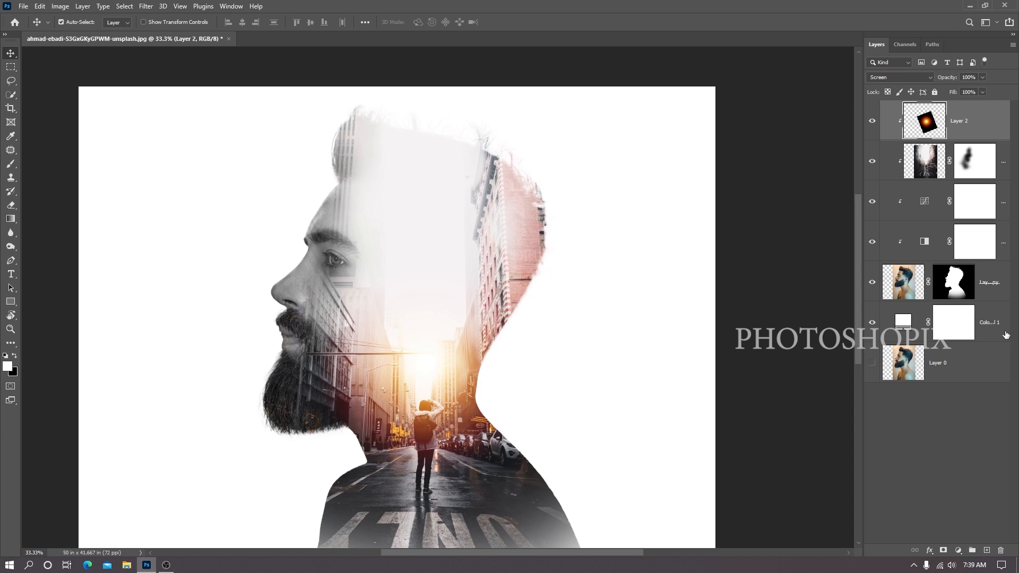
Step: Paint black on the portrait cutout's mask with a soft 900 px brush at 13% flow to fade the back and crown of the head
left_click(954, 285)
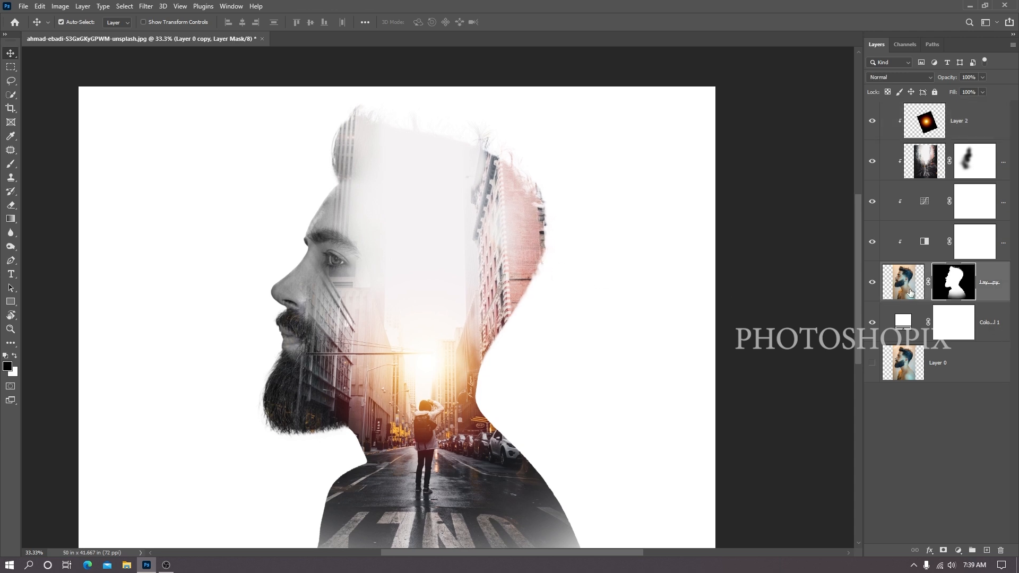
left_click(873, 284)
left_click(872, 284)
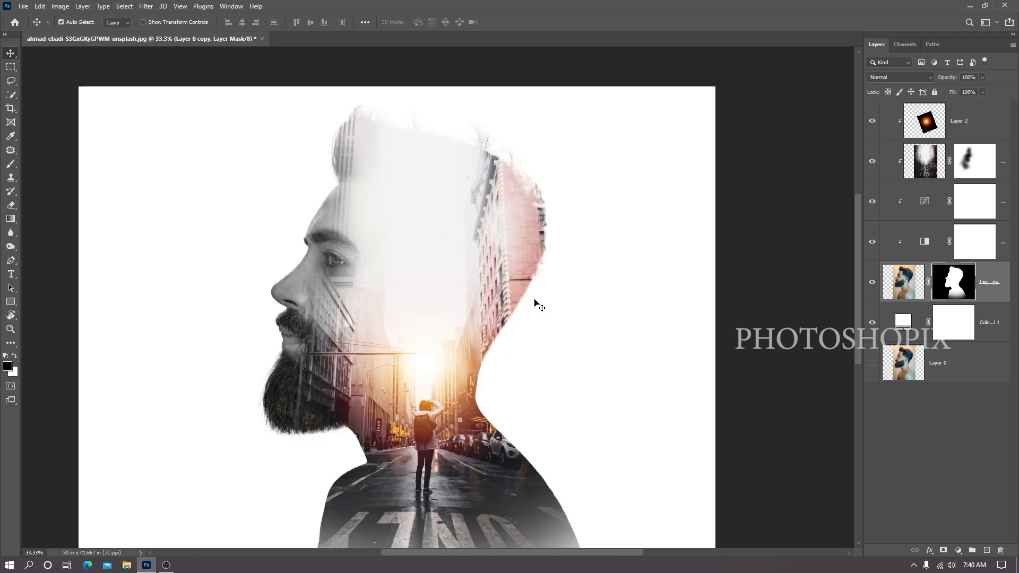
key("b")
key("bracketleft")
key("bracketleft")
key("bracketleft")
key("bracketleft")
key("bracketleft")
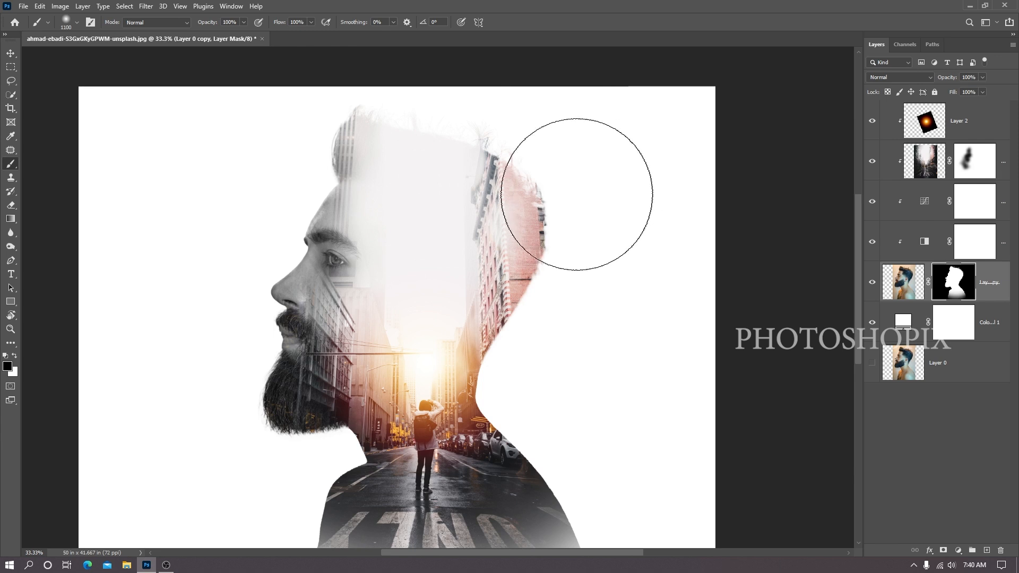
left_click(311, 22)
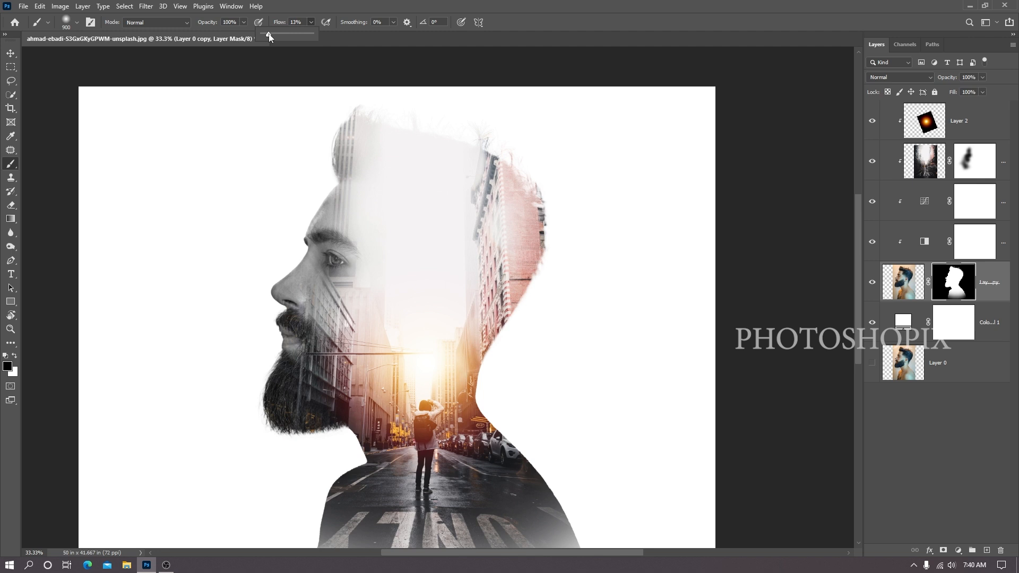
left_click_drag(564, 138, 517, 125)
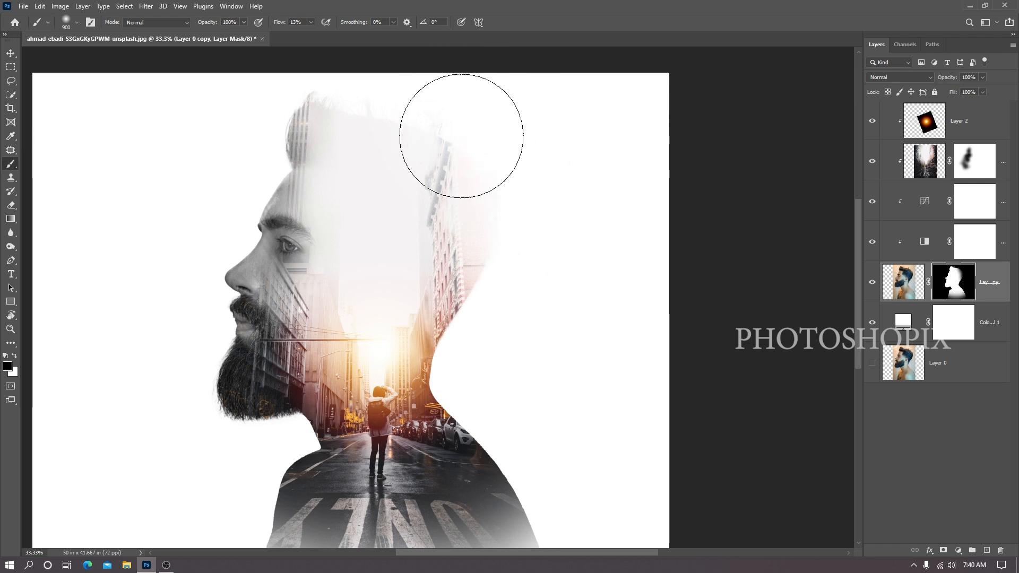
key("ctrl+0")
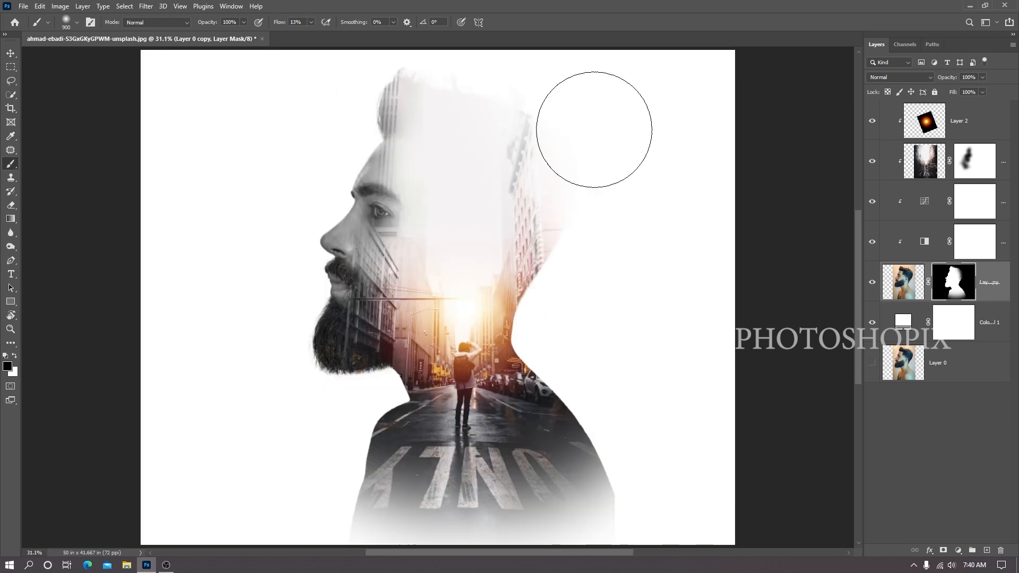
Step: Extend the canvas on both sides with the Crop tool to a width of 53.333 in
key("v")
key("ctrl+minus")
mouse_move(612, 371)
left_mouse_down()
mouse_move(612, 359)
mouse_move(615, 381)
left_mouse_up()
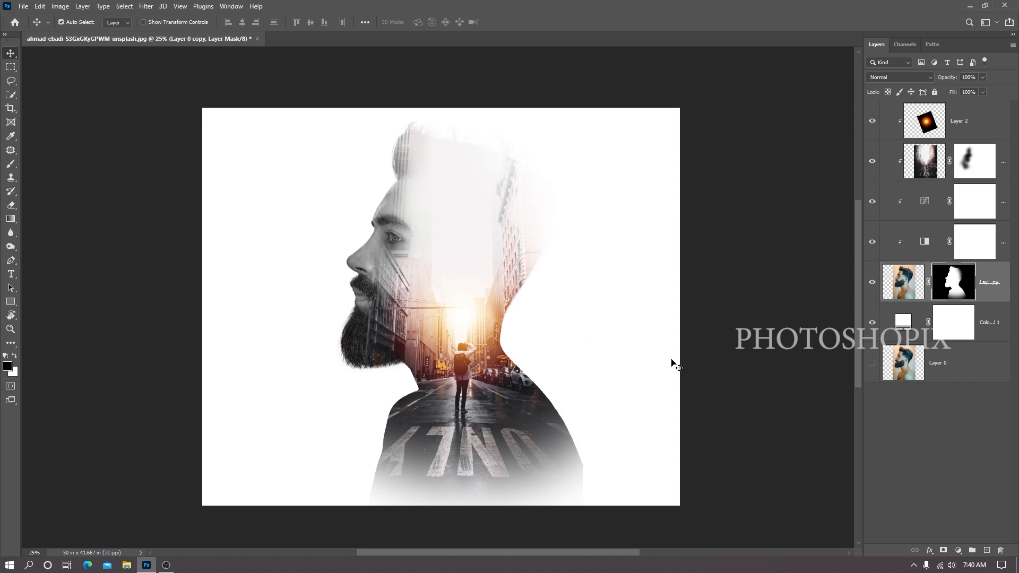
key("c")
left_click_drag(680, 314, 683, 316)
left_click_drag(193, 313, 181, 314)
key("Return")
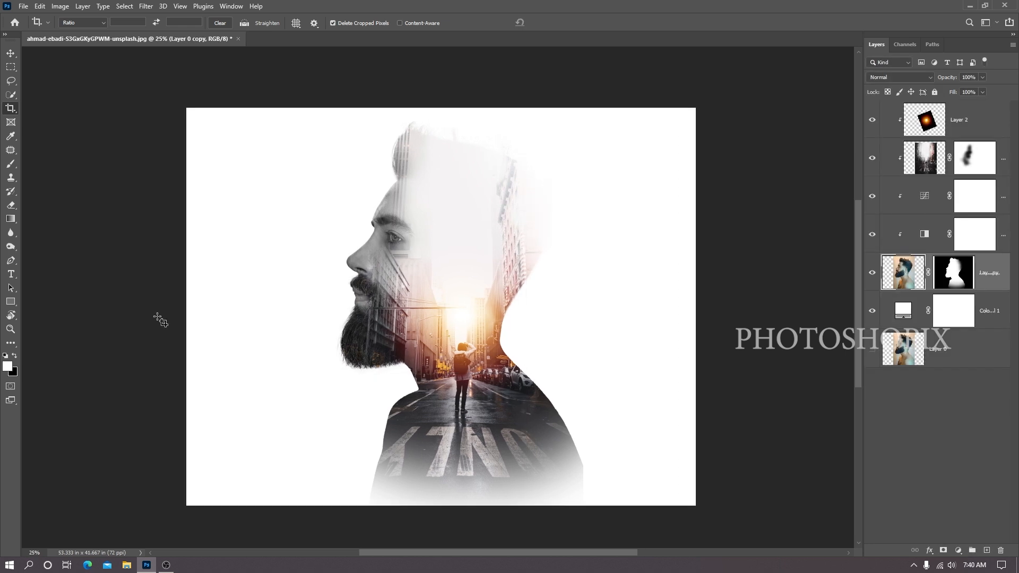
Step: Add a Gradient Fill layer above the flare layer, using the Radial style with the gradient reversed
key("v")
key("space")
mouse_move(448, 265)
left_mouse_down()
mouse_move(448, 256)
mouse_move(450, 274)
left_mouse_up()
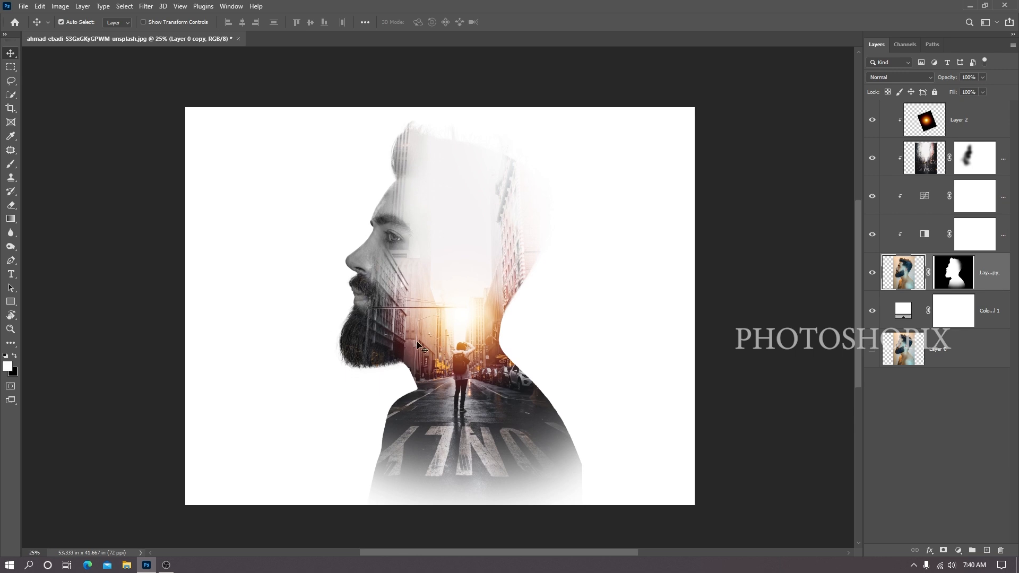
left_click(965, 125)
key("space")
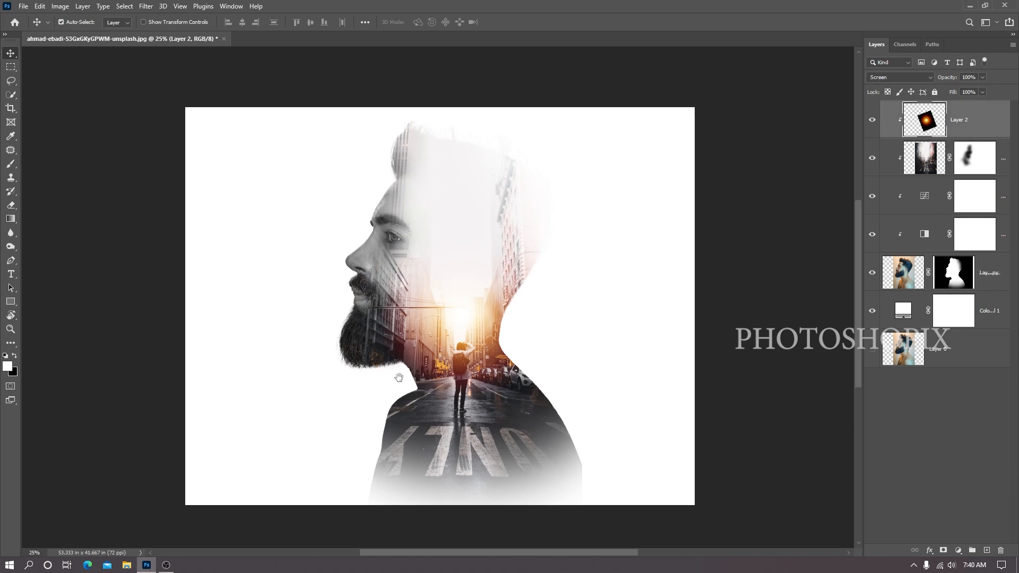
left_click_drag(400, 389, 399, 386)
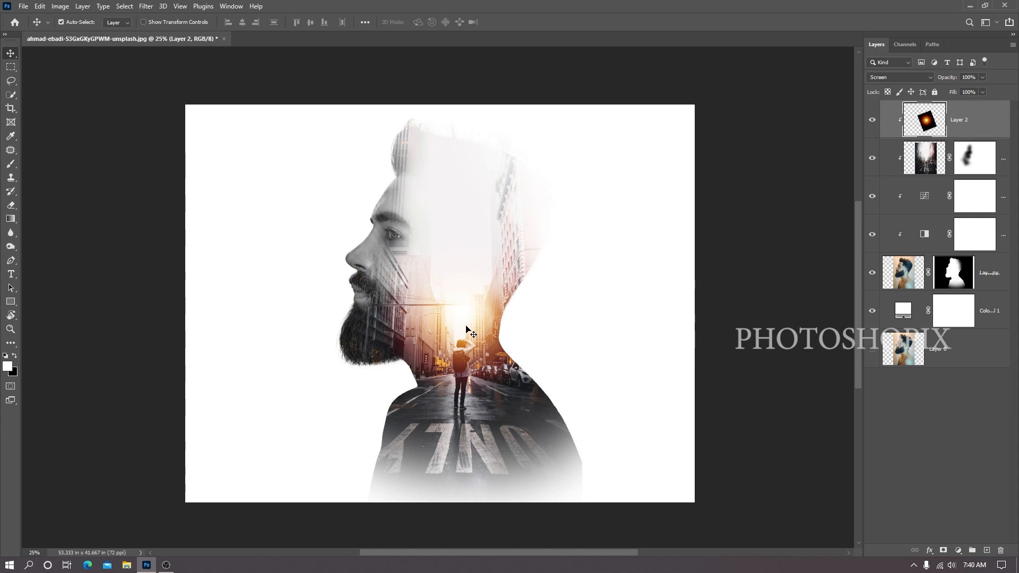
left_click(957, 550)
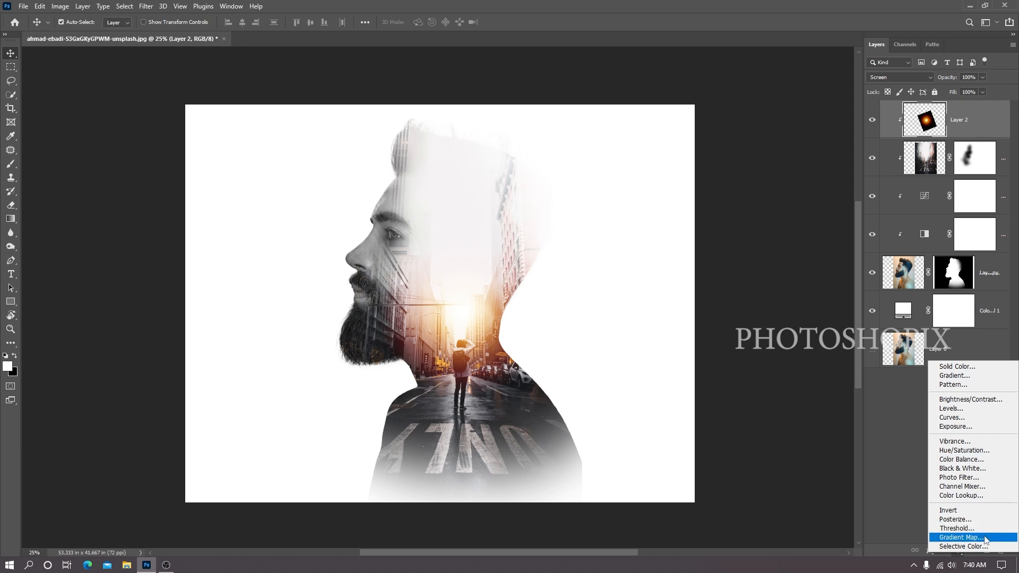
left_click(986, 377)
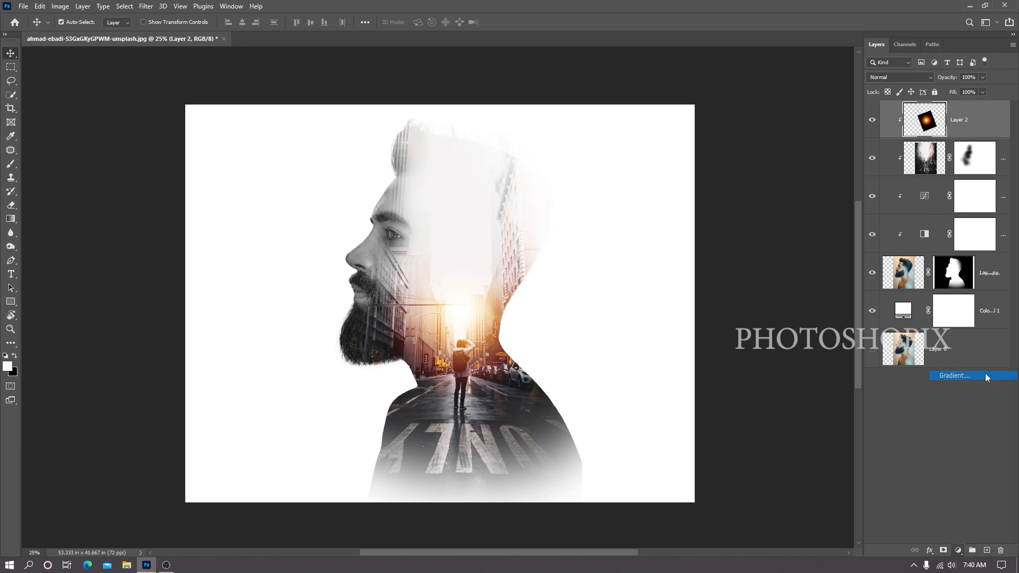
left_click(492, 165)
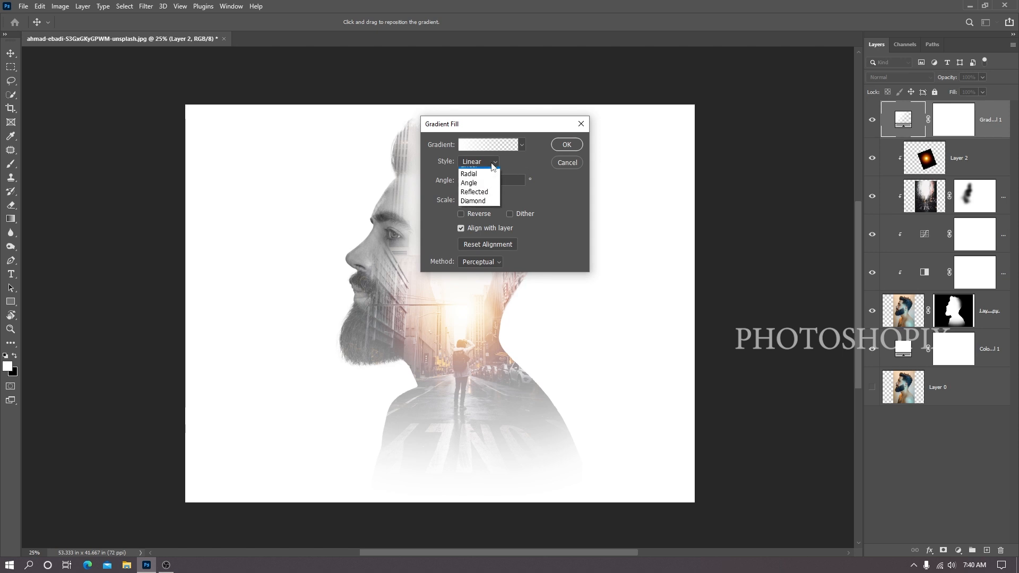
left_click(477, 171)
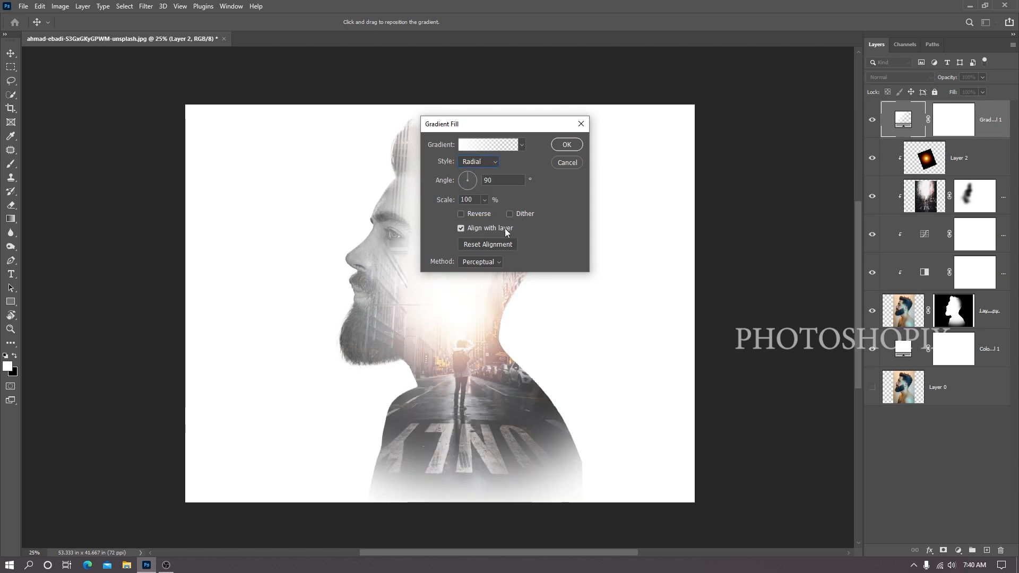
left_click(480, 215)
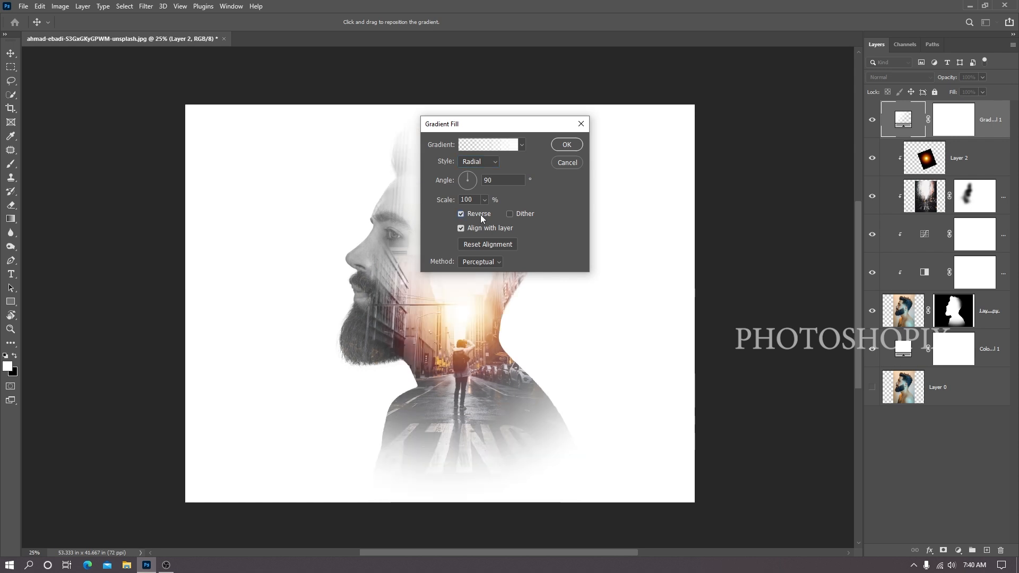
Step: Change the colour of the gradient's starting colour stop to light grey aeaeae
left_click(515, 144)
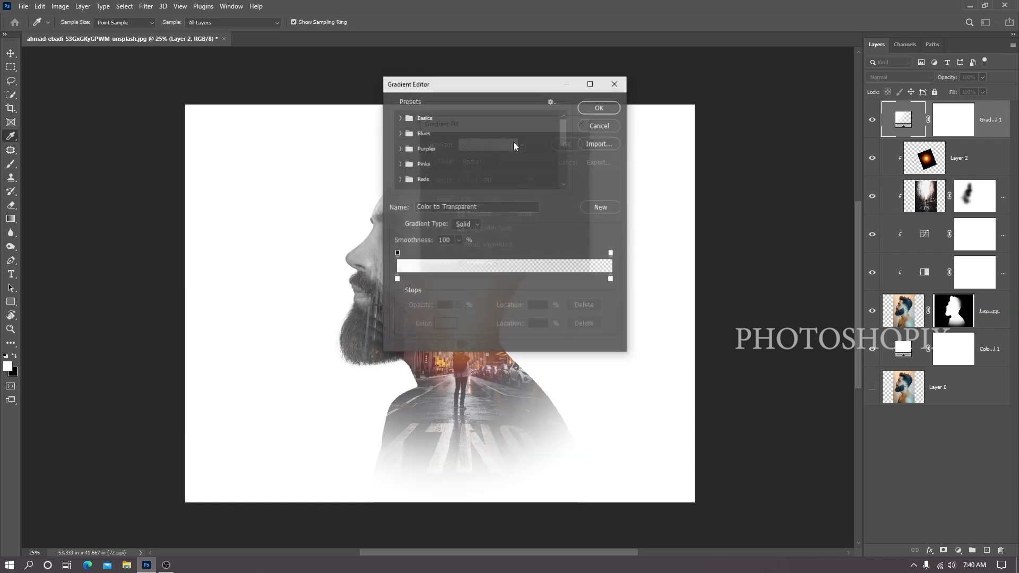
left_click(397, 280)
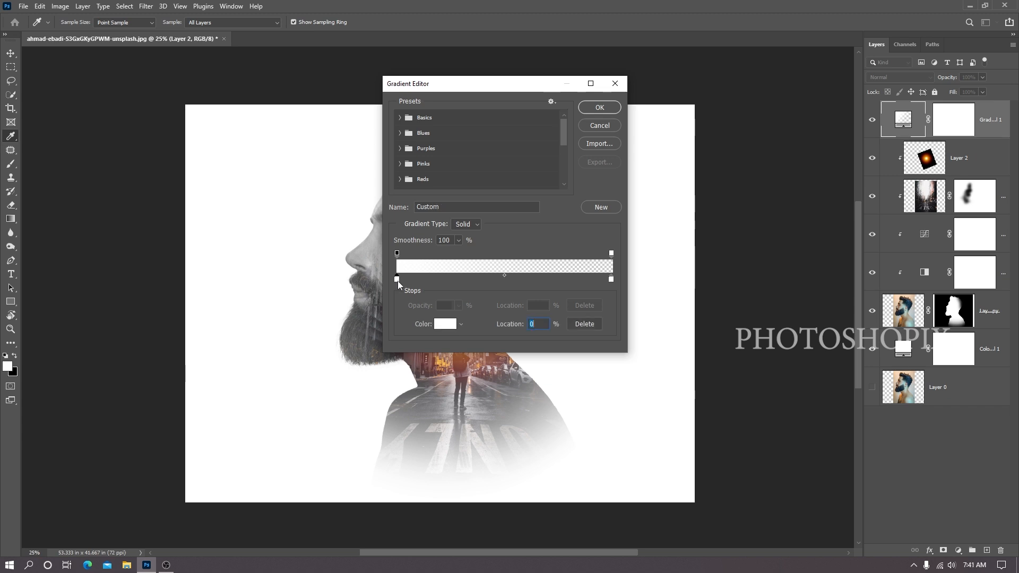
left_click(440, 325)
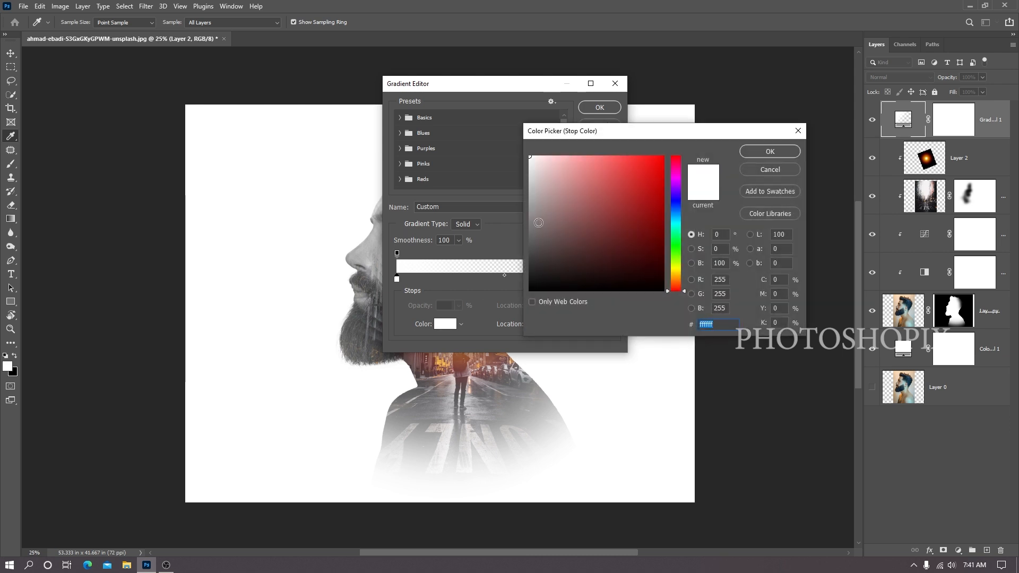
mouse_move(533, 208)
left_mouse_down()
mouse_move(499, 205)
mouse_move(524, 199)
left_mouse_up()
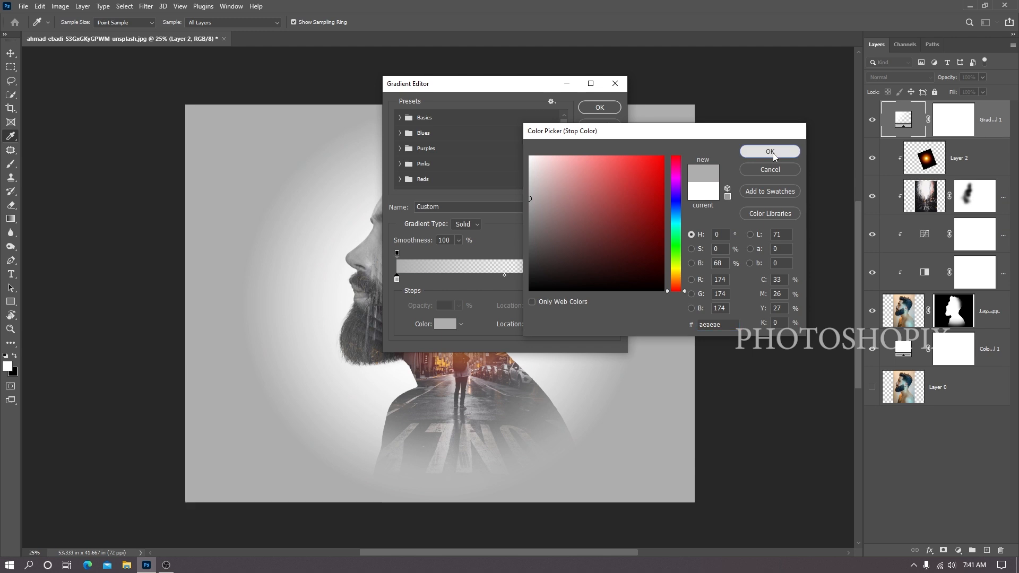
left_click(770, 152)
left_click(600, 108)
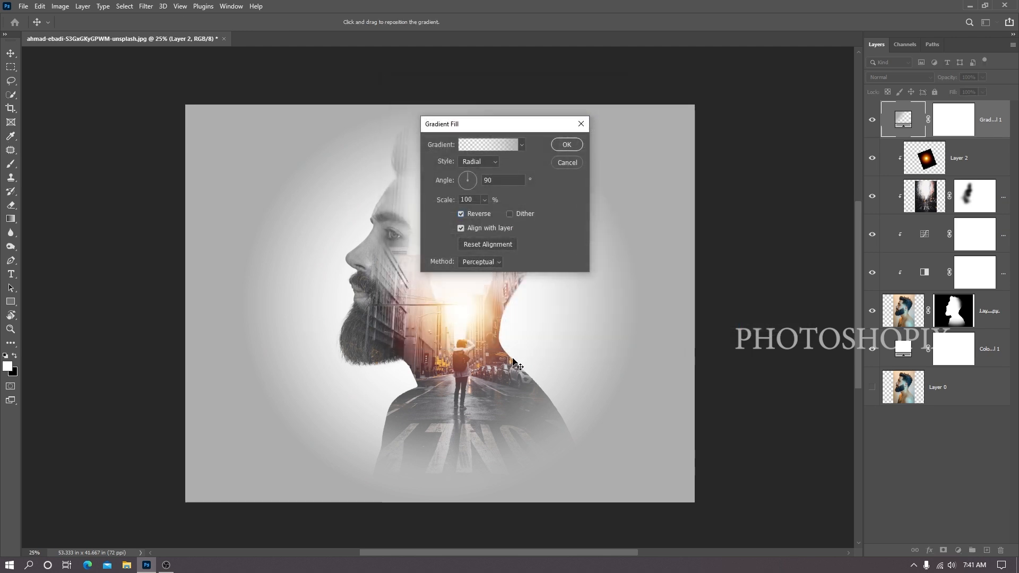
Step: Set the gradient fill's scale to 122% and compare the image with the fill layer hidden and shown
left_click(484, 201)
left_click_drag(482, 212, 479, 212)
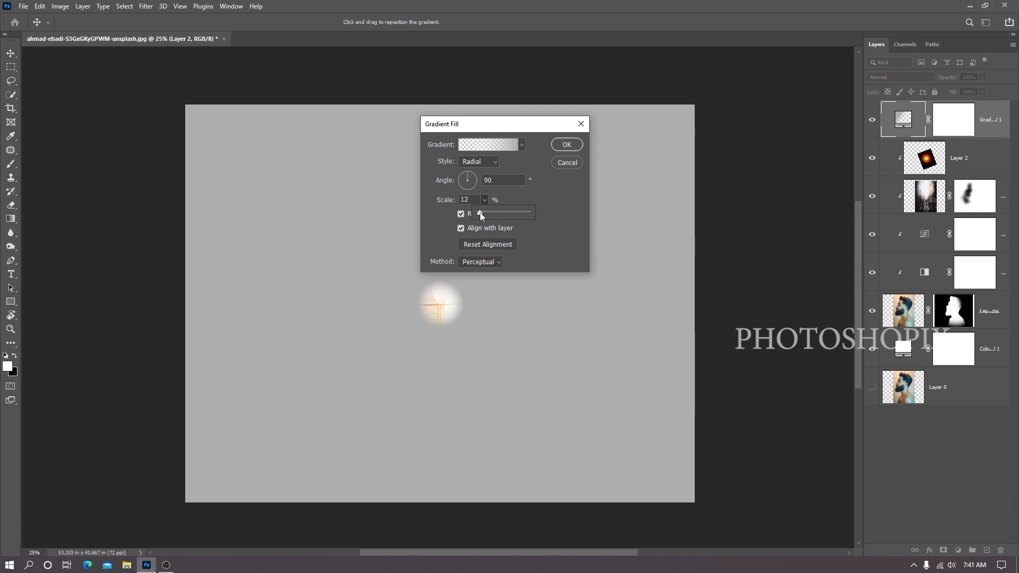
left_click_drag(482, 212, 487, 212)
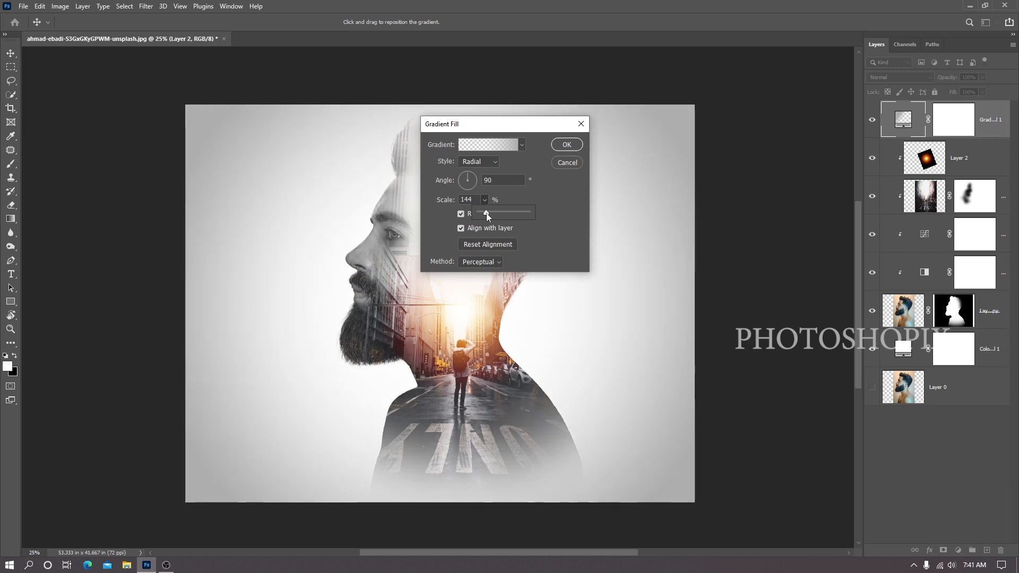
left_click_drag(486, 212, 485, 212)
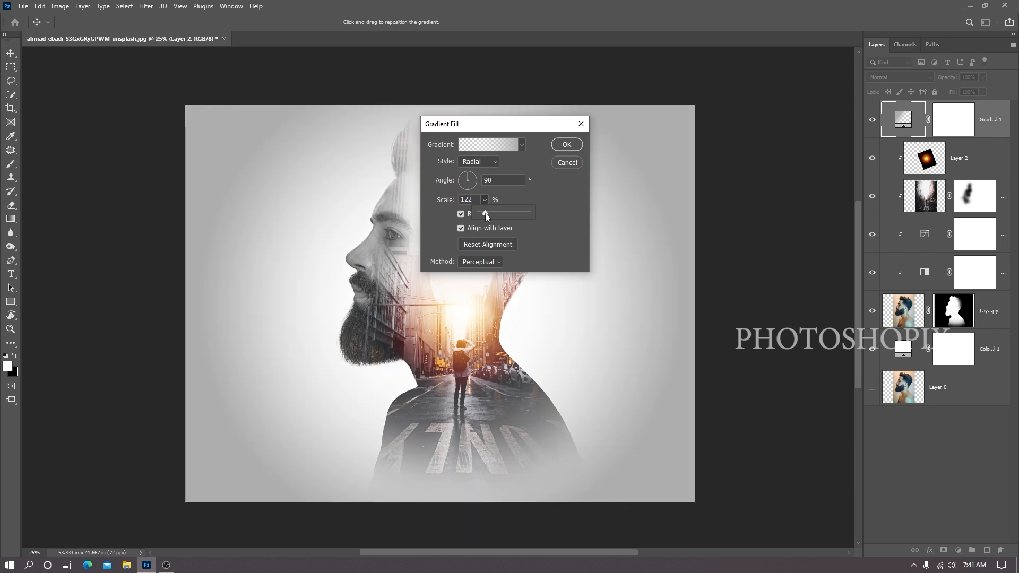
left_click_drag(486, 213, 485, 214)
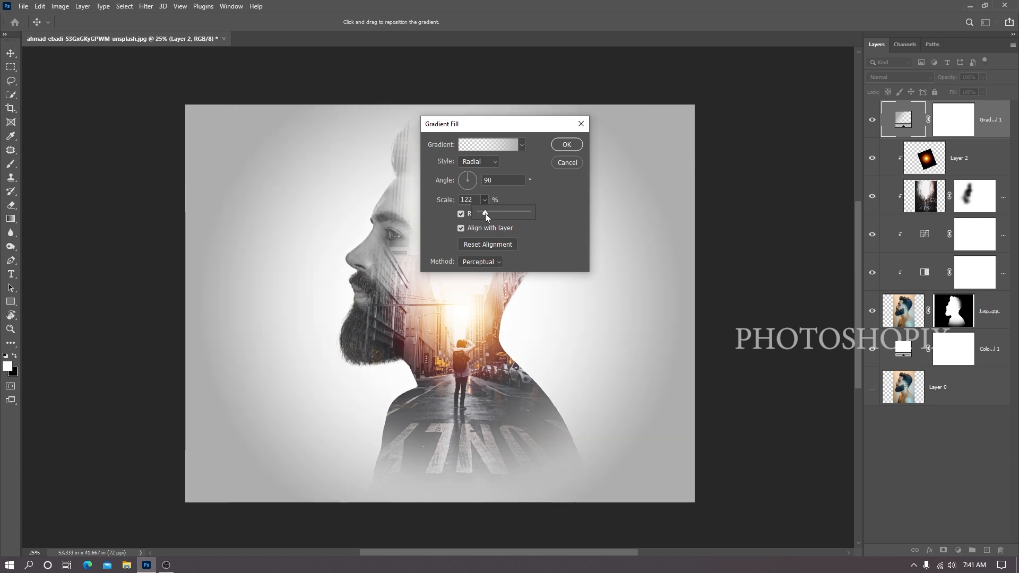
left_click(566, 144)
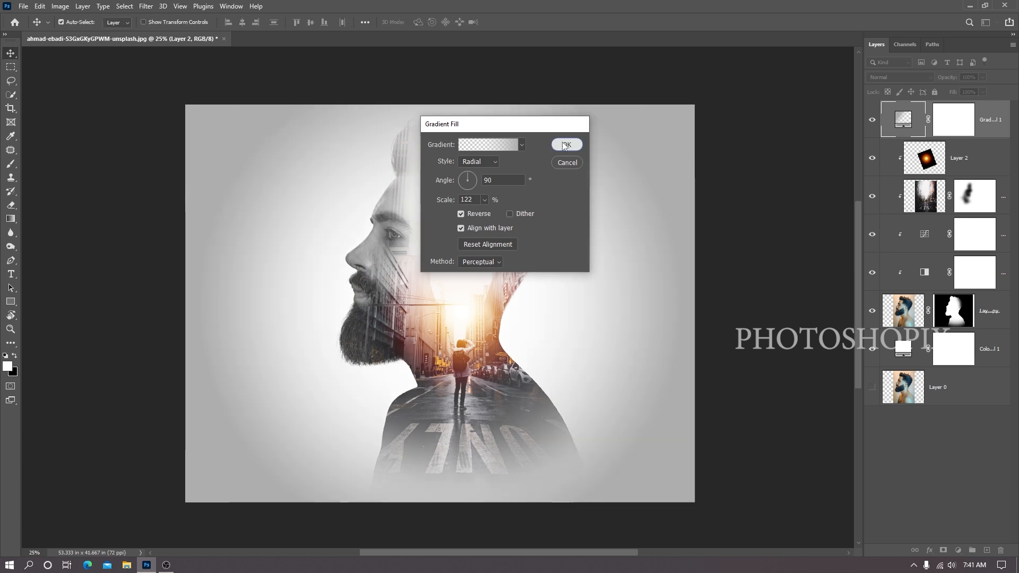
left_click(870, 122)
left_click(870, 122)
left_click(870, 123)
left_click(870, 123)
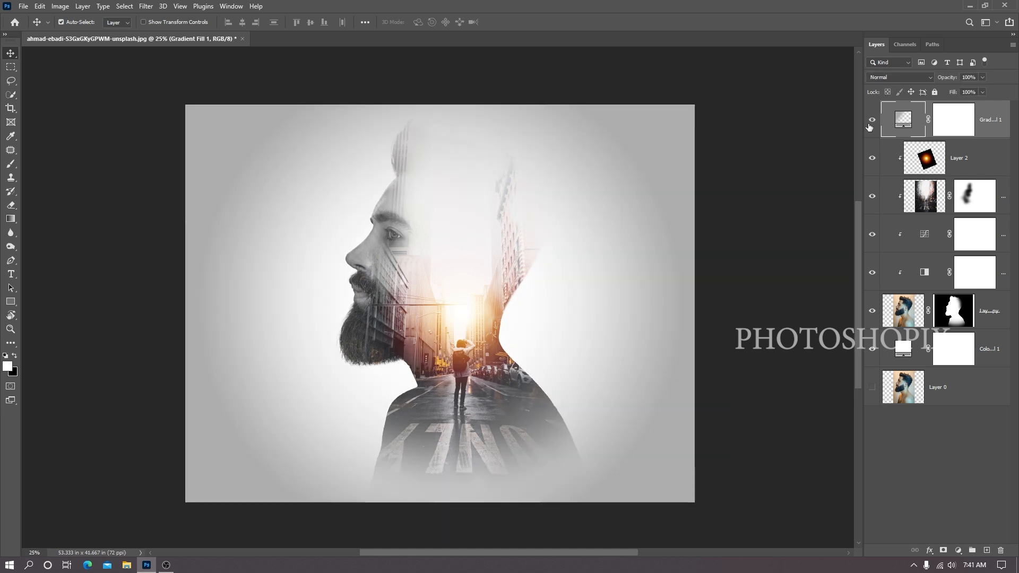
Step: Reopen the gradient fill's settings and set its scale to 130%
double_click(905, 128)
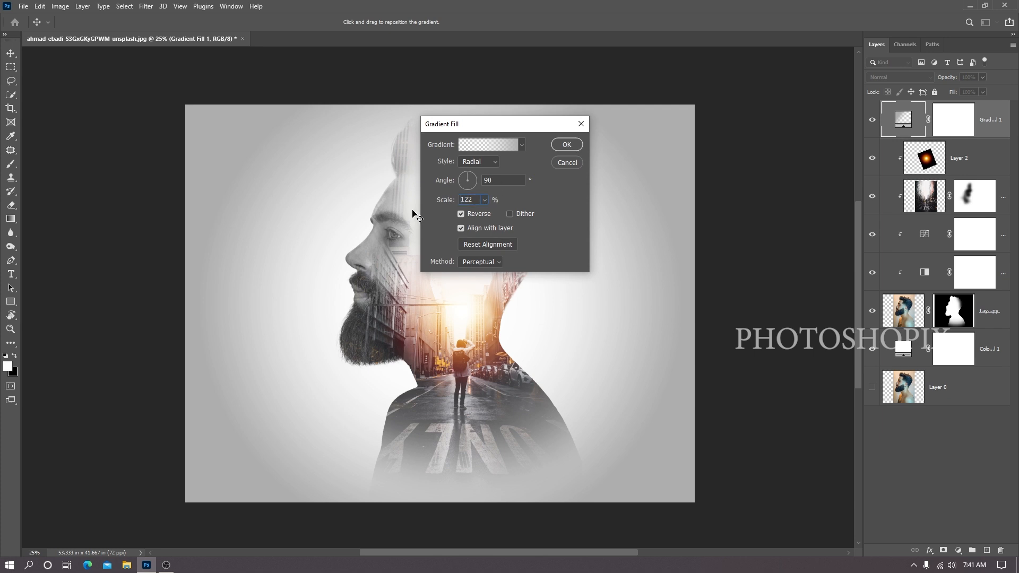
left_click_drag(477, 199, 453, 208)
type("110")
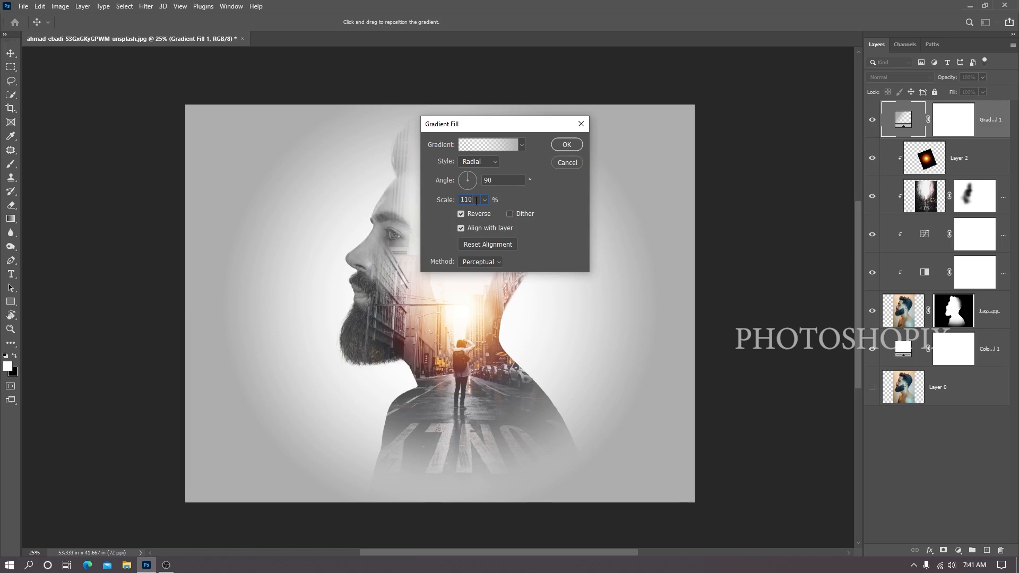
left_click_drag(476, 201, 419, 200)
type("125")
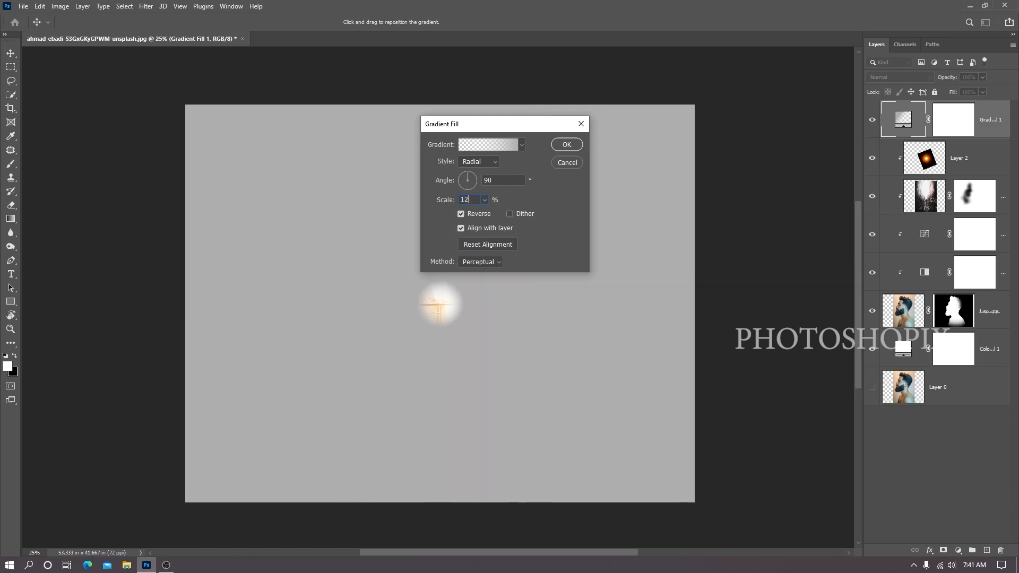
key("BackSpace")
key("BackSpace")
type("30")
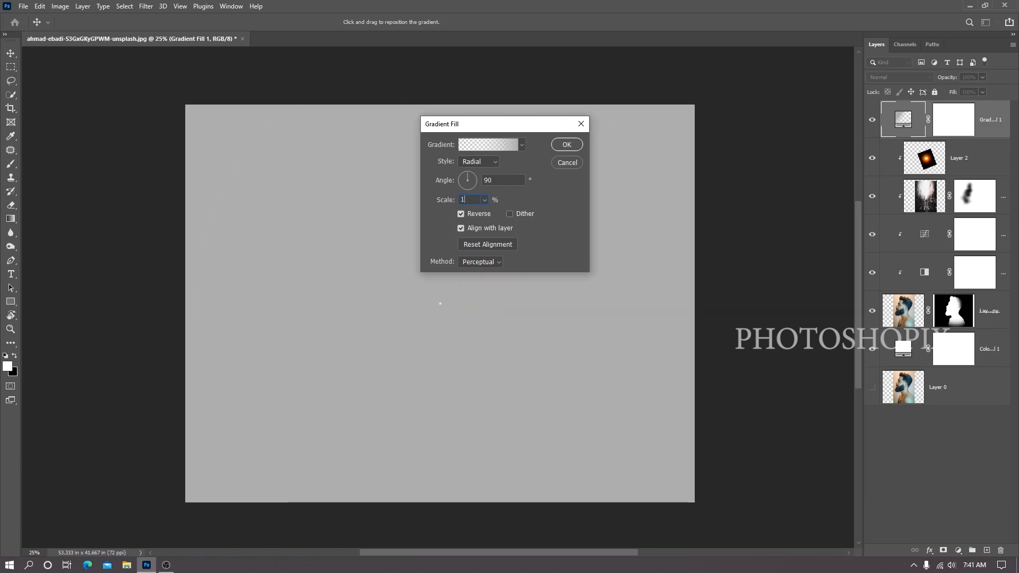
key("Return")
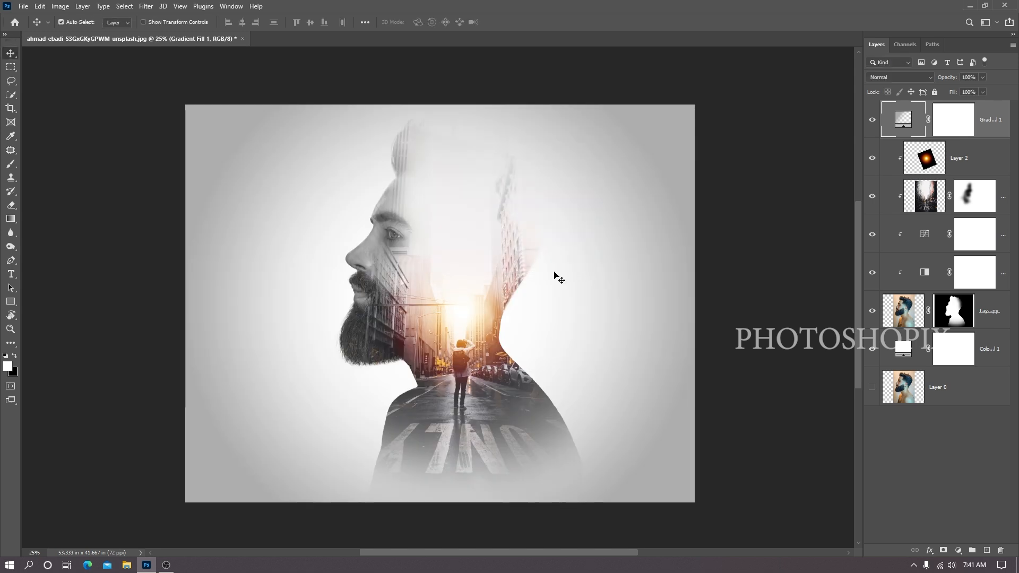
left_click(873, 122)
Step: Add a Curves adjustment above the gradient fill with RGB points at input 164, output 176 and input 91, output 91
key("ctrl+0")
key("ctrl+minus")
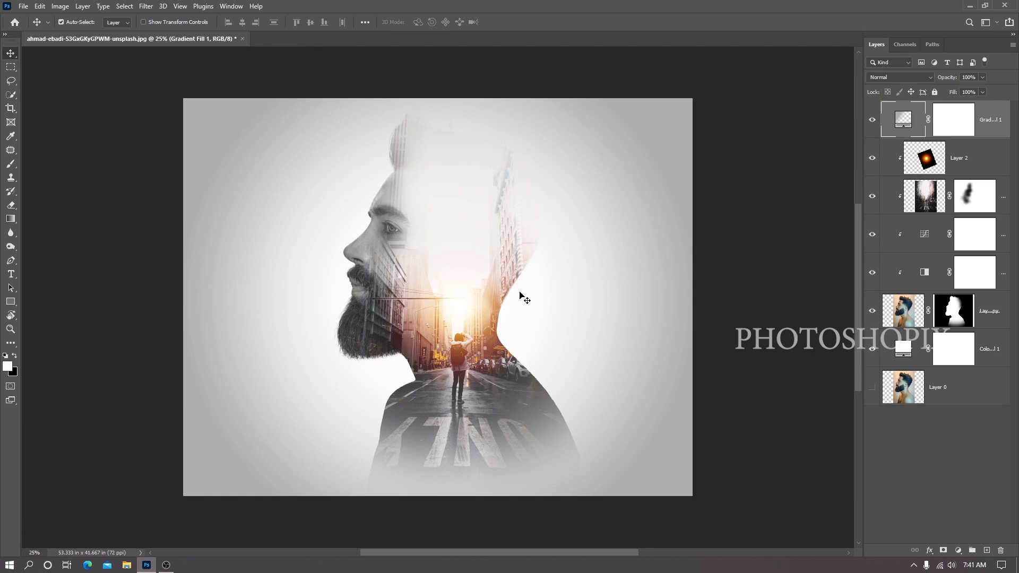
left_click_drag(545, 322, 578, 306)
left_click_drag(621, 280, 612, 299)
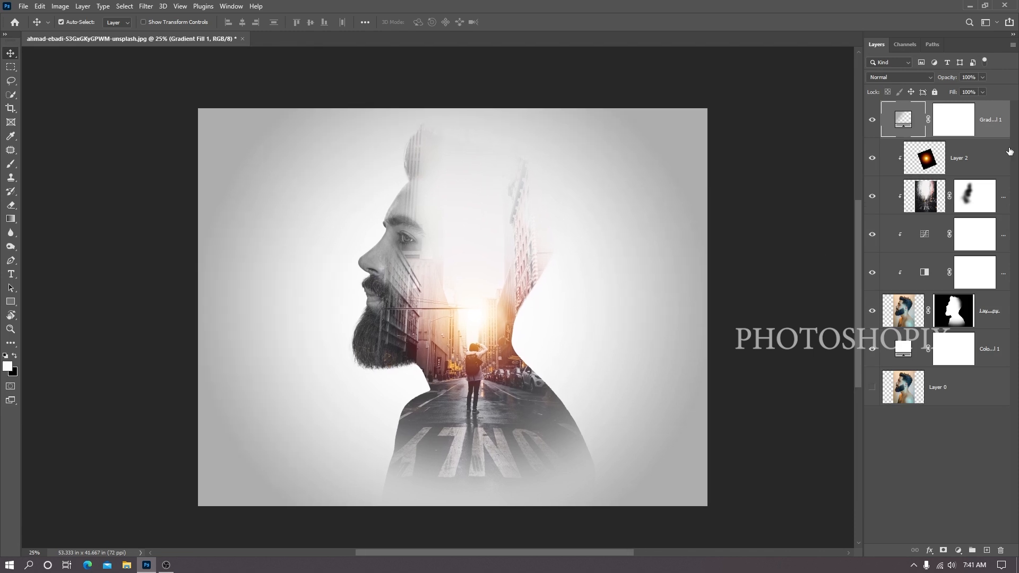
left_click(930, 552)
left_click(895, 506)
left_click(957, 552)
left_click(963, 416)
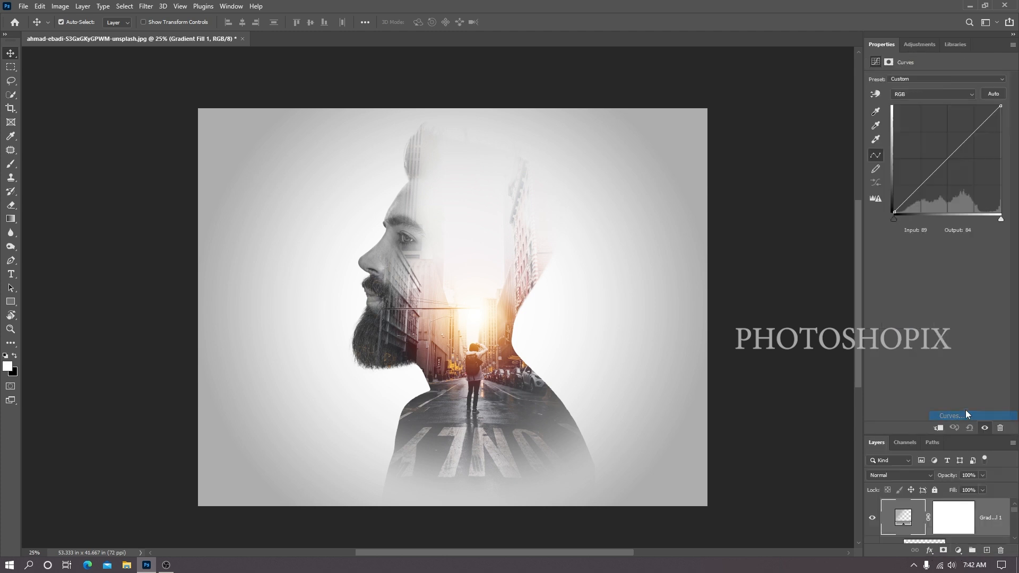
left_click(962, 138)
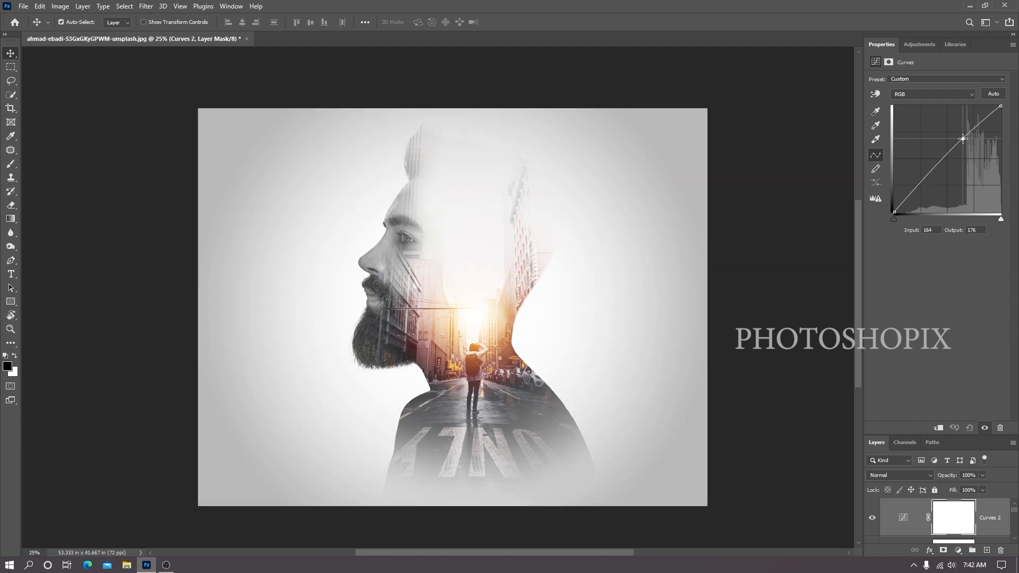
left_click(932, 174)
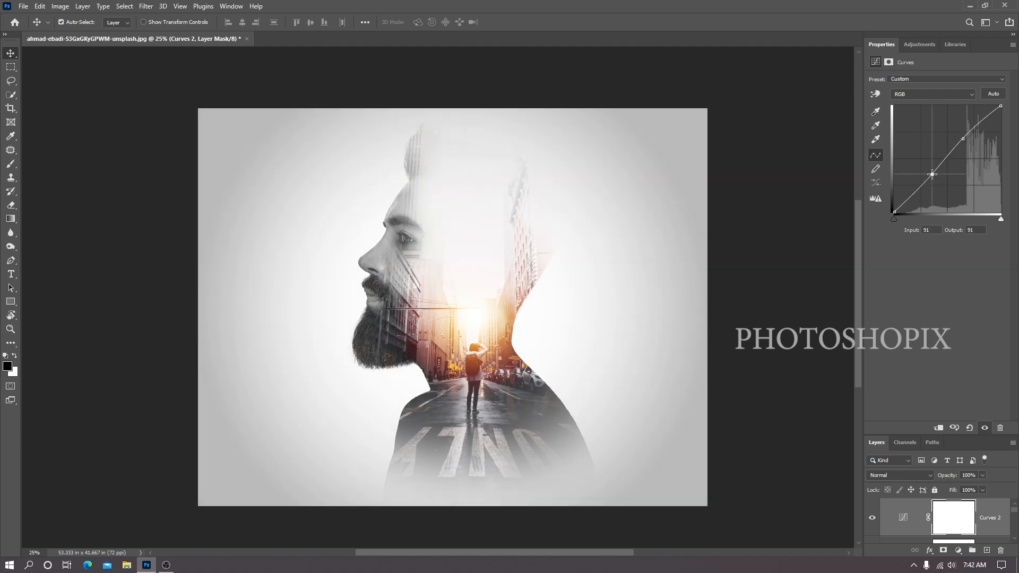
Step: Create a new layer above the Curves adjustment and stamp all visible layers into it
left_click_drag(556, 425, 562, 405)
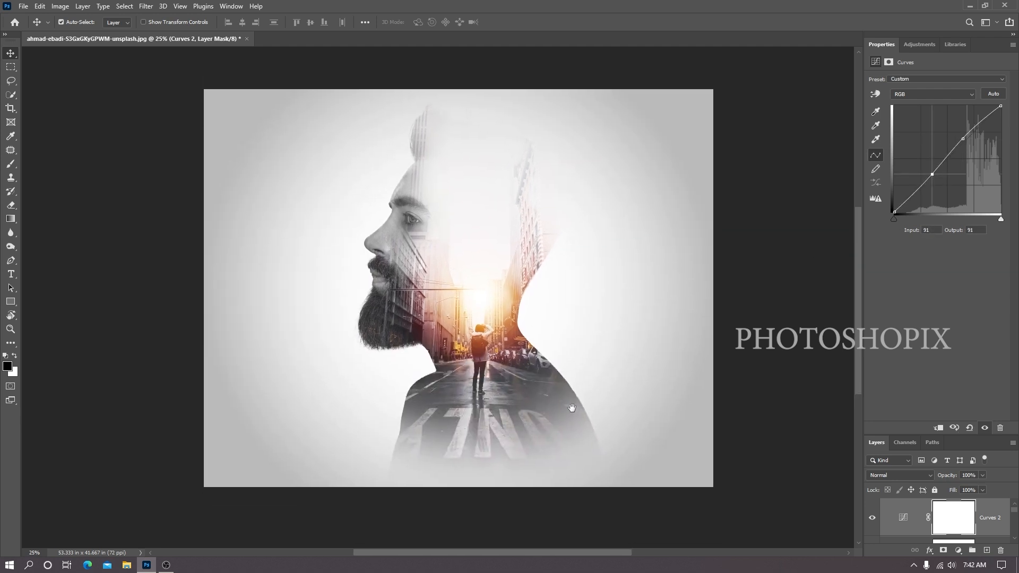
left_click_drag(609, 430, 604, 421)
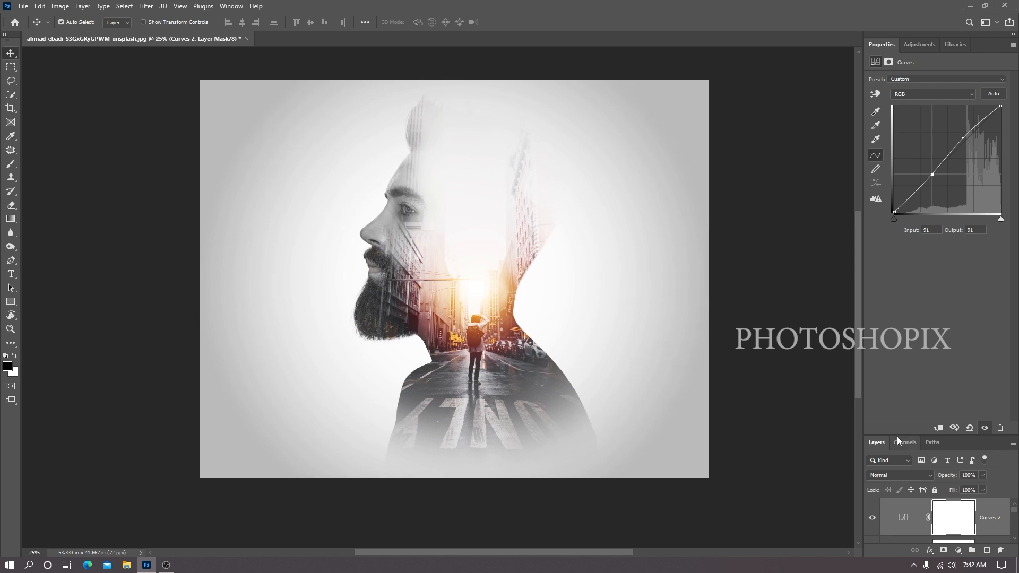
left_click_drag(897, 436, 896, 335)
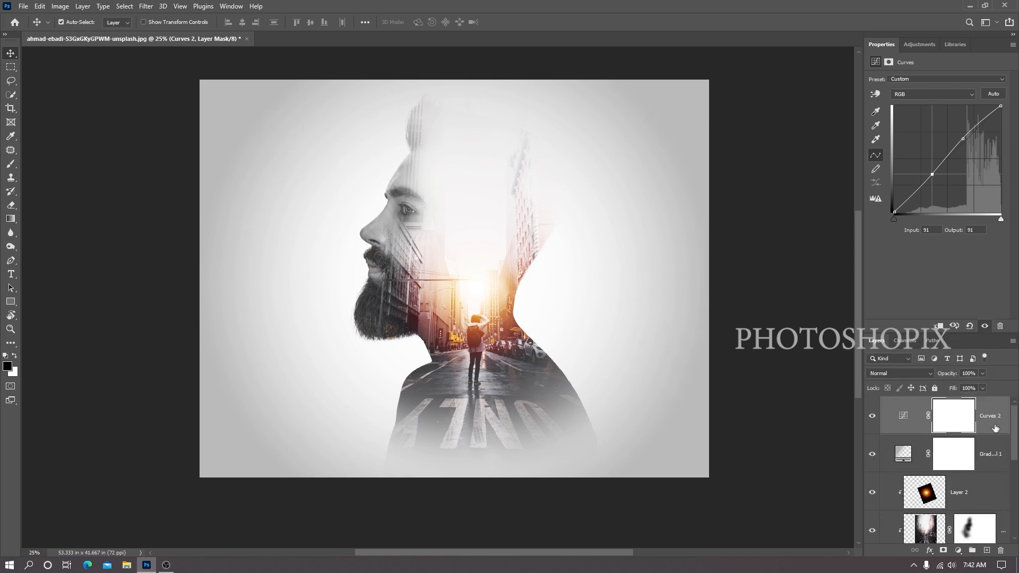
left_click(986, 550)
key("x")
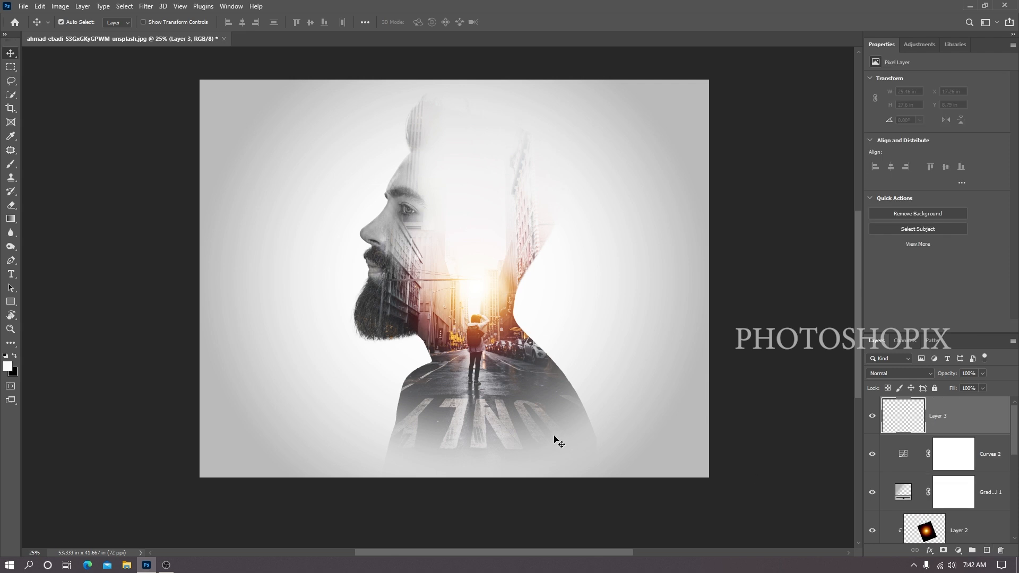
key("ctrl+alt+shift+e")
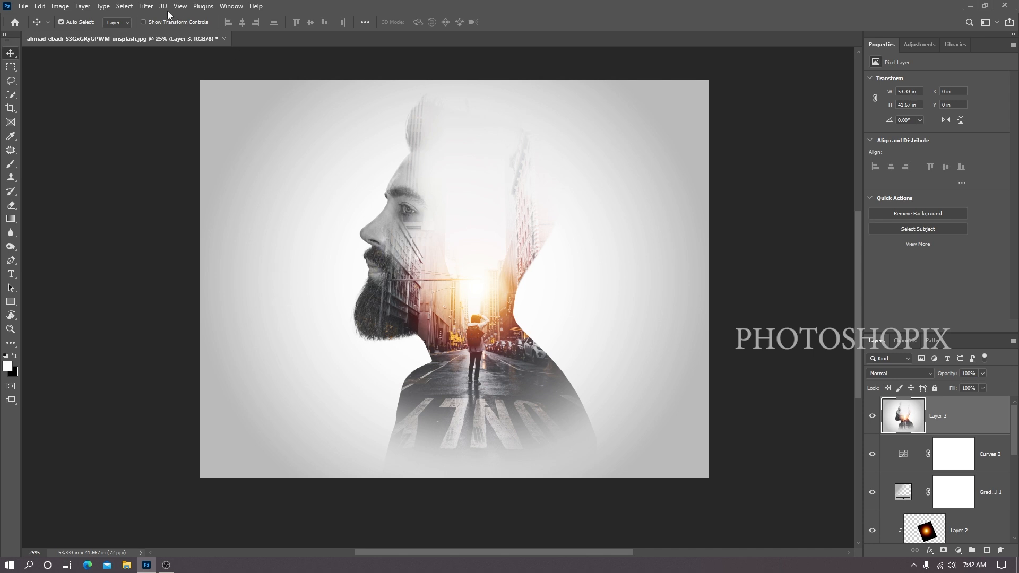
Step: Open the Camera Raw filter on the stamped layer and set the temperature to +15 and the tint to +12
left_click(146, 6)
left_click(164, 85)
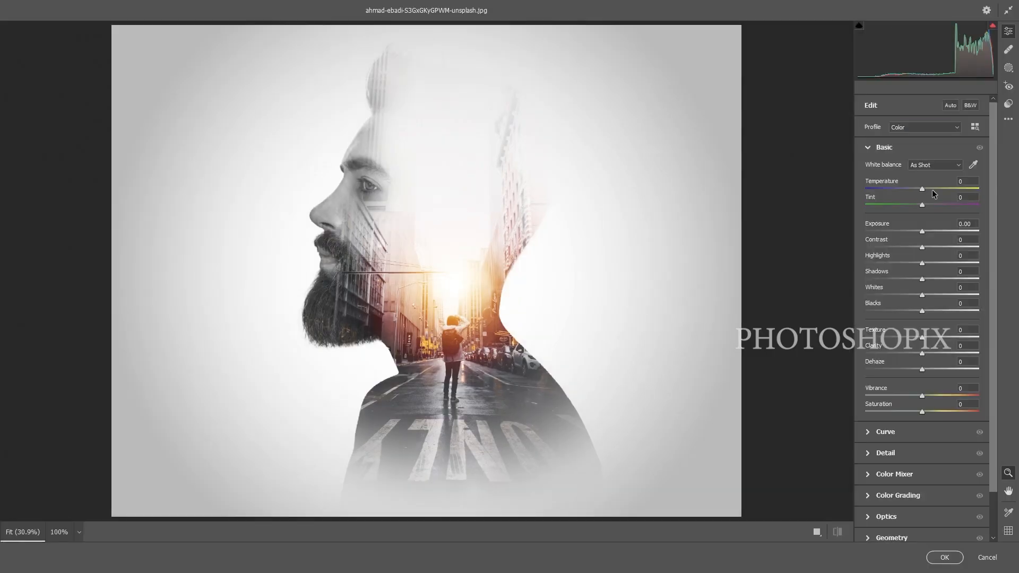
left_click_drag(923, 188, 931, 188)
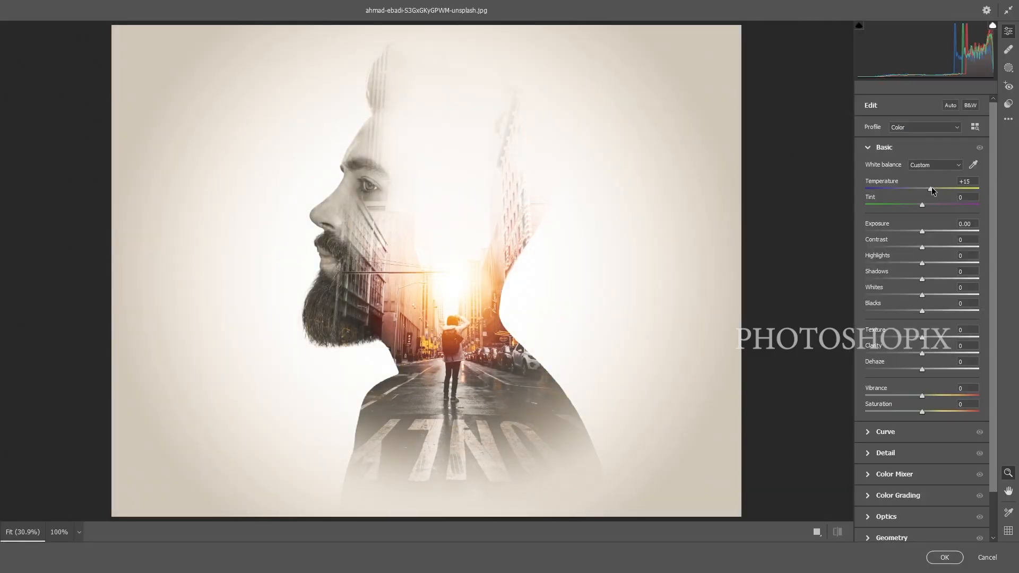
mouse_move(920, 205)
left_mouse_down()
mouse_move(909, 205)
mouse_move(928, 205)
left_mouse_up()
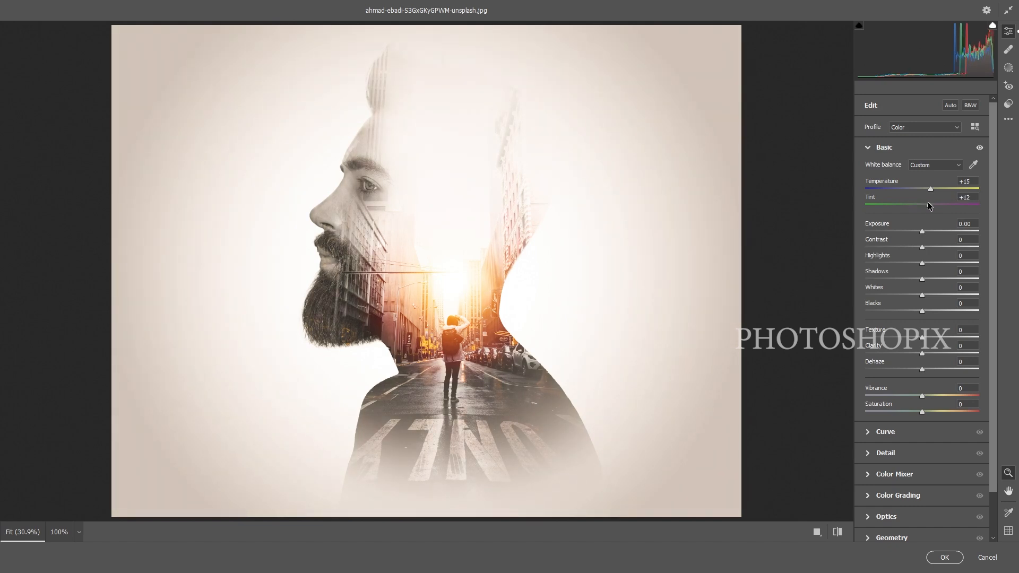
Step: Set vibrance to +41, clarity to +7, dehaze to +11, temperature to +12, highlights to -39 and shadows to +7
left_click_drag(934, 396, 946, 396)
left_click_drag(923, 354, 927, 369)
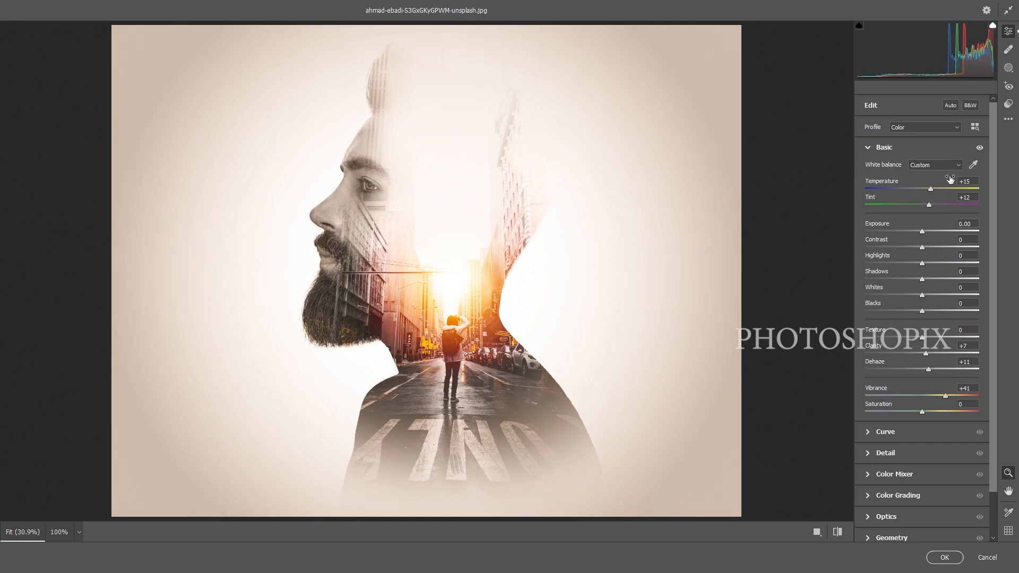
mouse_move(928, 189)
left_mouse_down()
mouse_move(912, 189)
mouse_move(929, 190)
left_mouse_up()
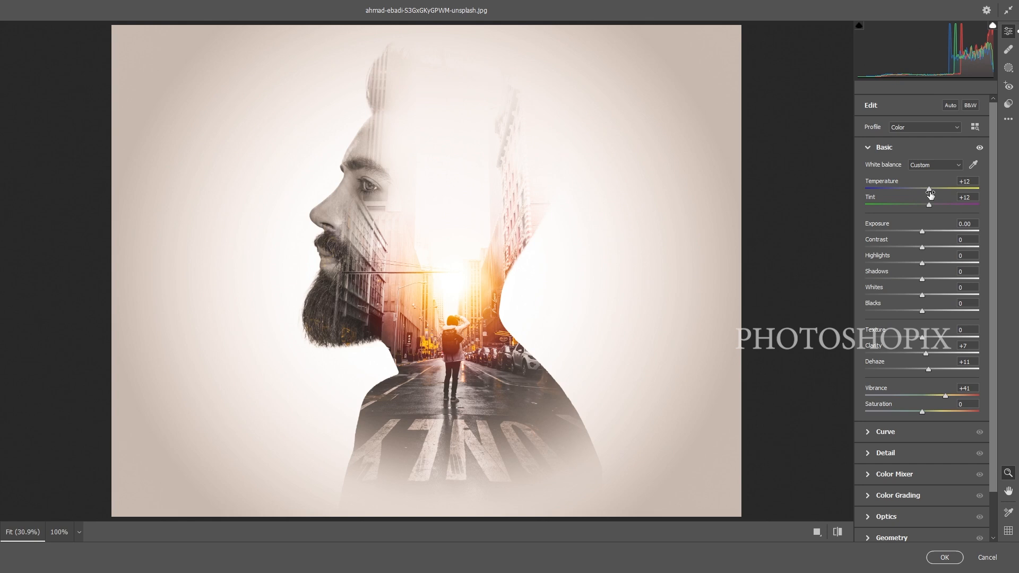
mouse_move(922, 263)
left_mouse_down()
mouse_move(900, 267)
mouse_move(927, 280)
left_mouse_up()
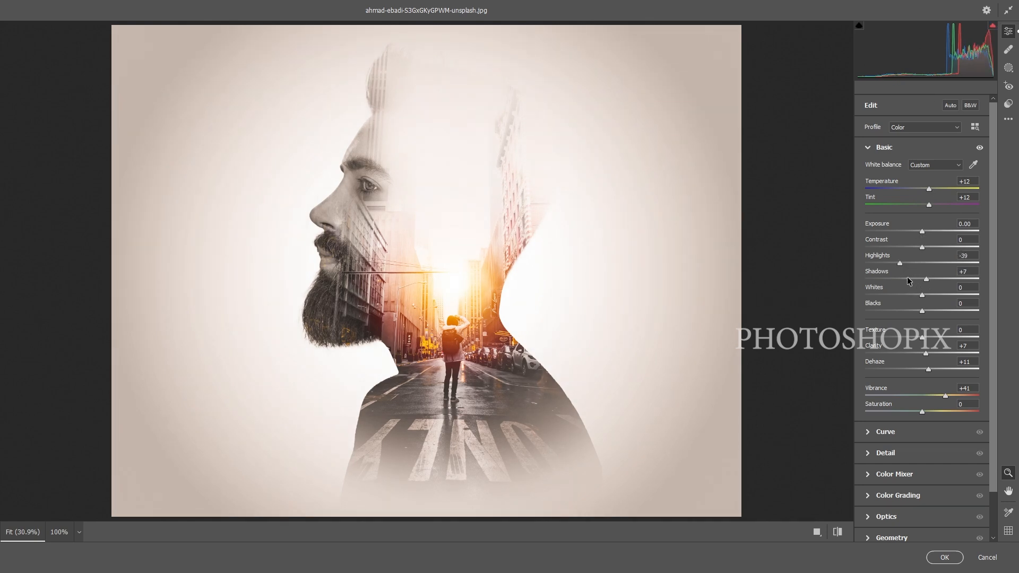
Step: Darken the image edges with a slight negative vignette in the Camera Raw effects and apply the filter
left_click_drag(993, 459, 999, 500)
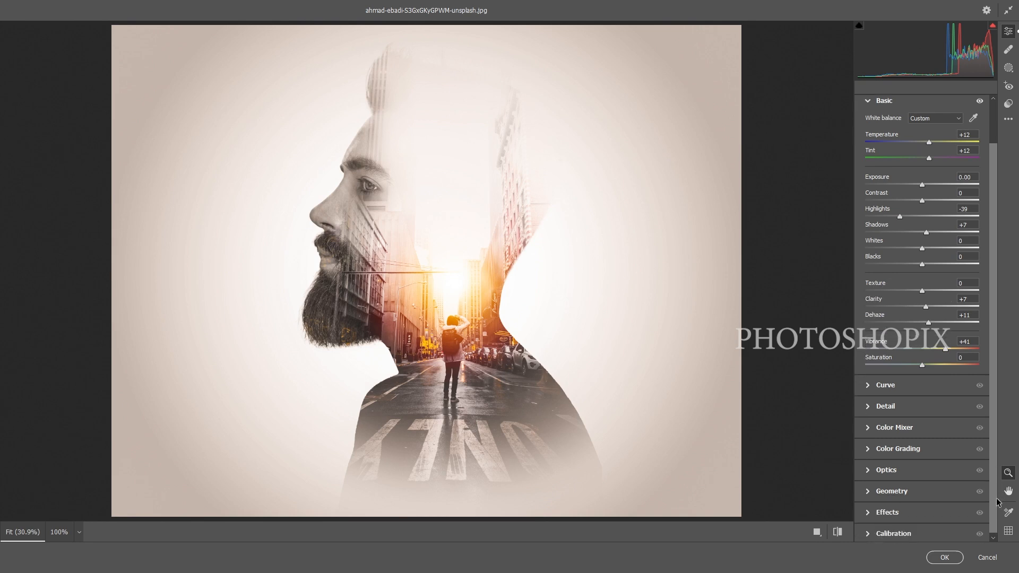
left_click(897, 512)
left_click_drag(918, 344, 915, 348)
left_click(942, 556)
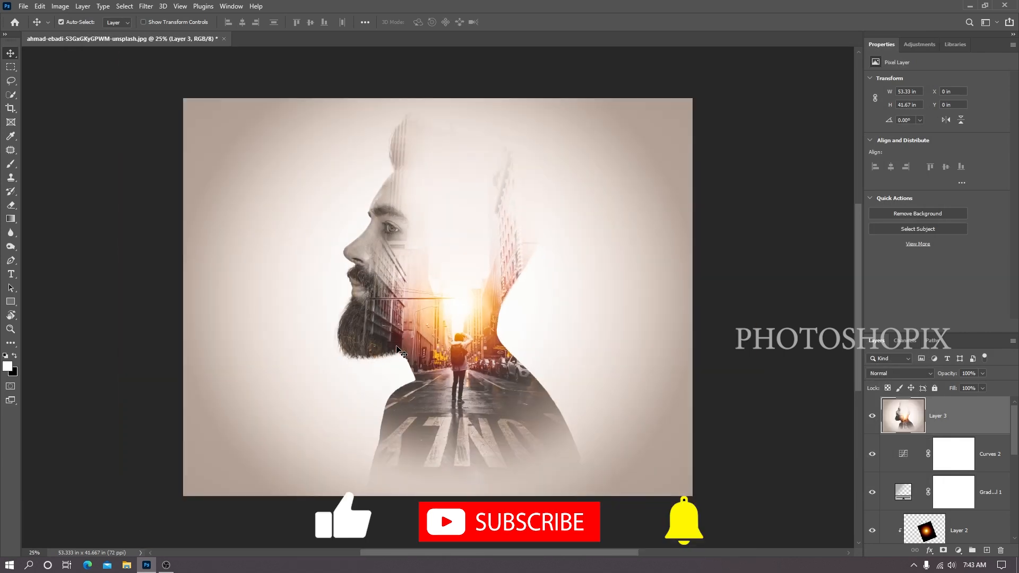
Step: Examine the graded double exposure and switch the display to full screen mode with the menu bar
left_click_drag(402, 369, 404, 362)
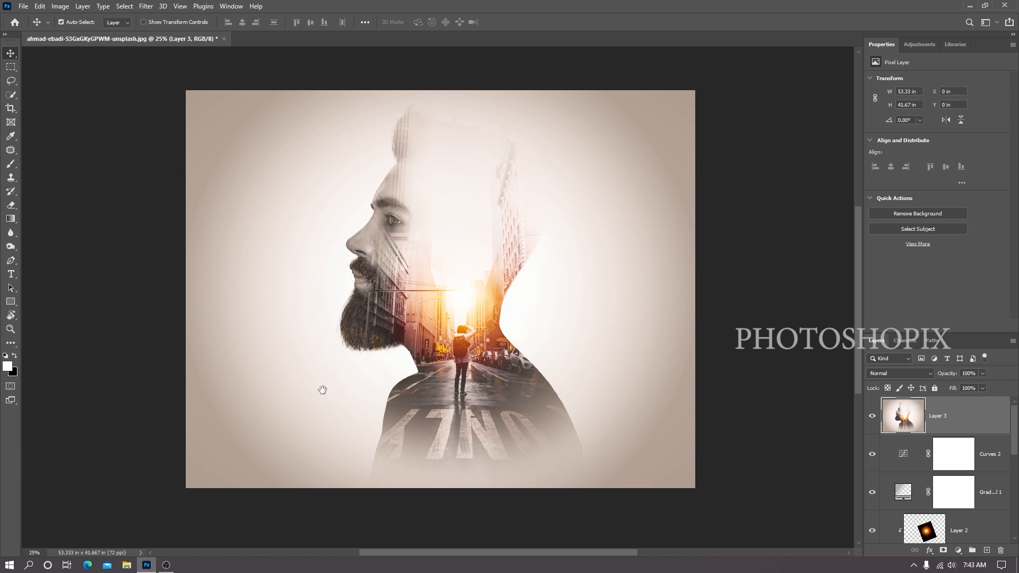
left_click_drag(334, 411, 337, 403)
left_click_drag(392, 377, 411, 391)
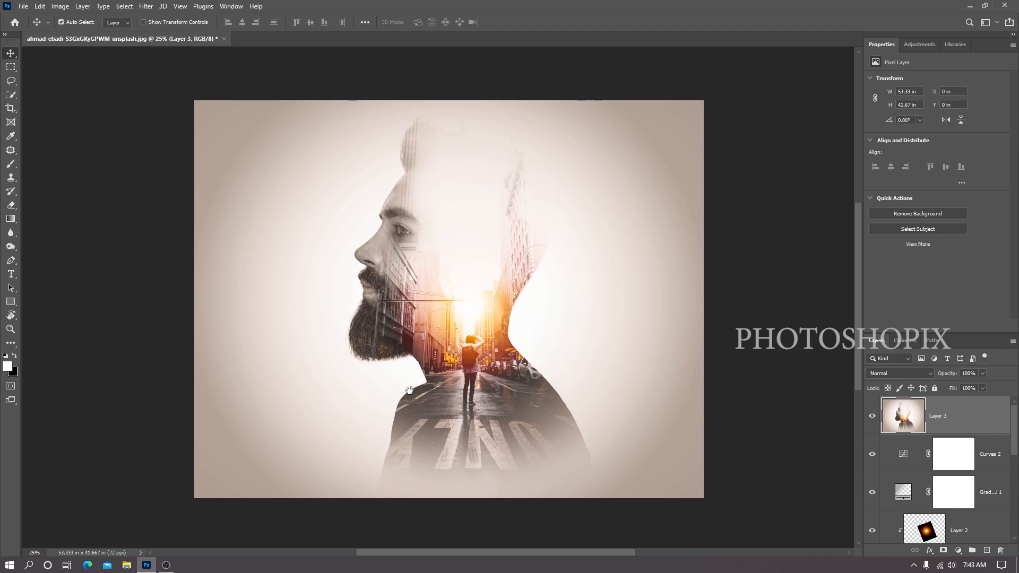
left_click_drag(406, 424, 422, 387)
key("f")
left_click_drag(600, 390, 548, 386)
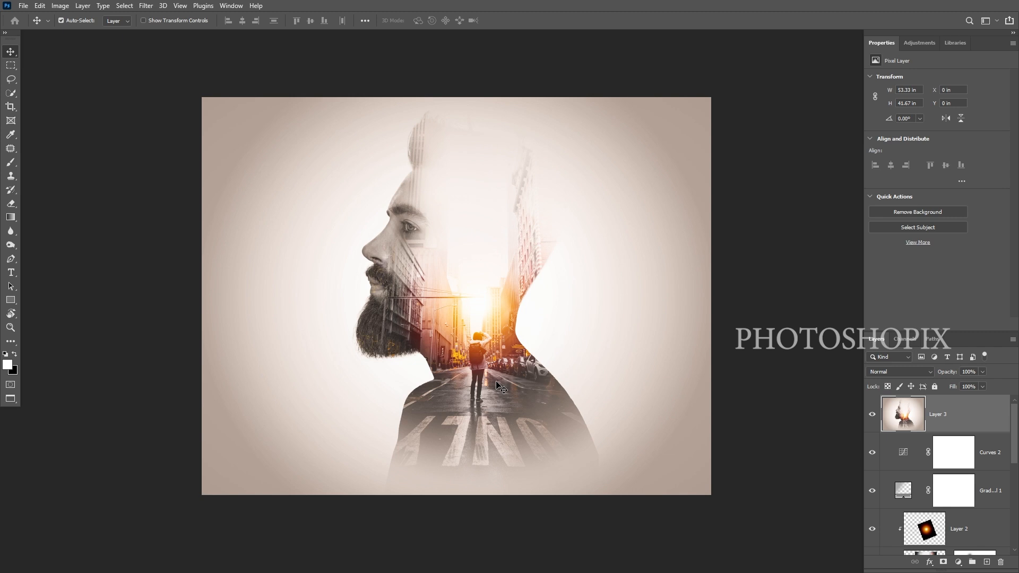